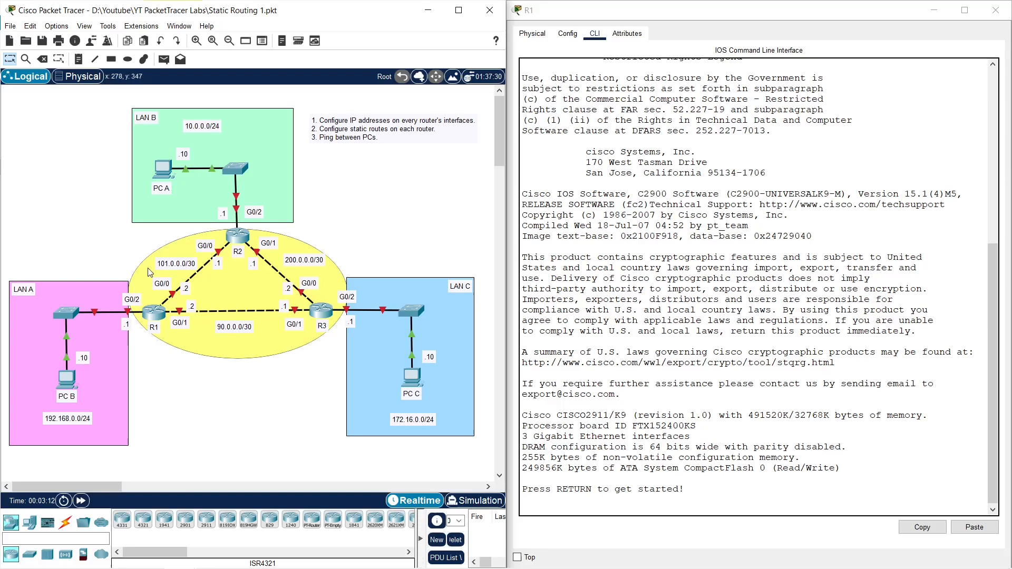
Step: Start a command-line session on router R1 and enter global configuration mode
{"action": "left_click", "coordinate": [155, 315]}
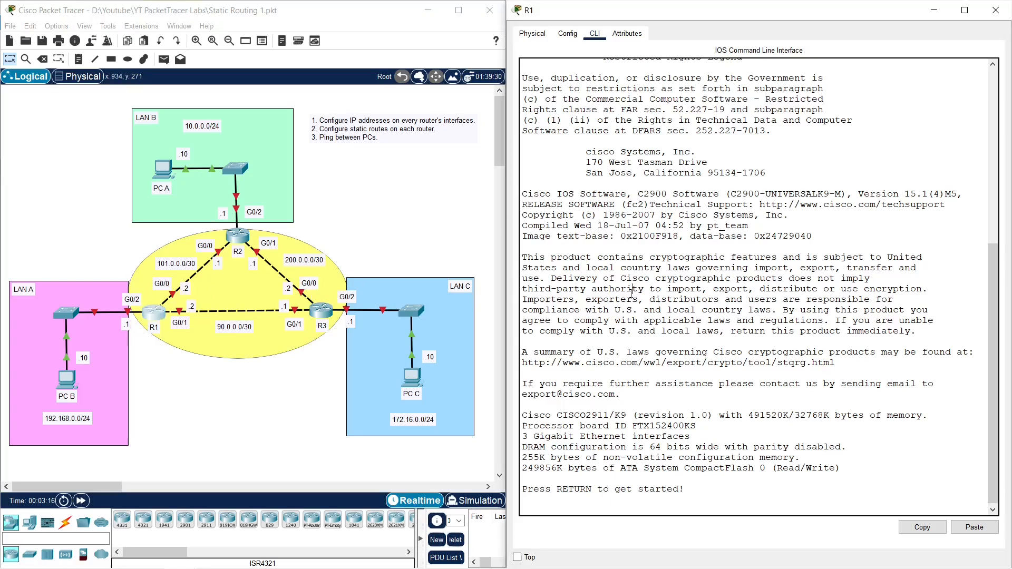
{"action": "key", "text": "Return"}
{"action": "key", "text": "Return"}
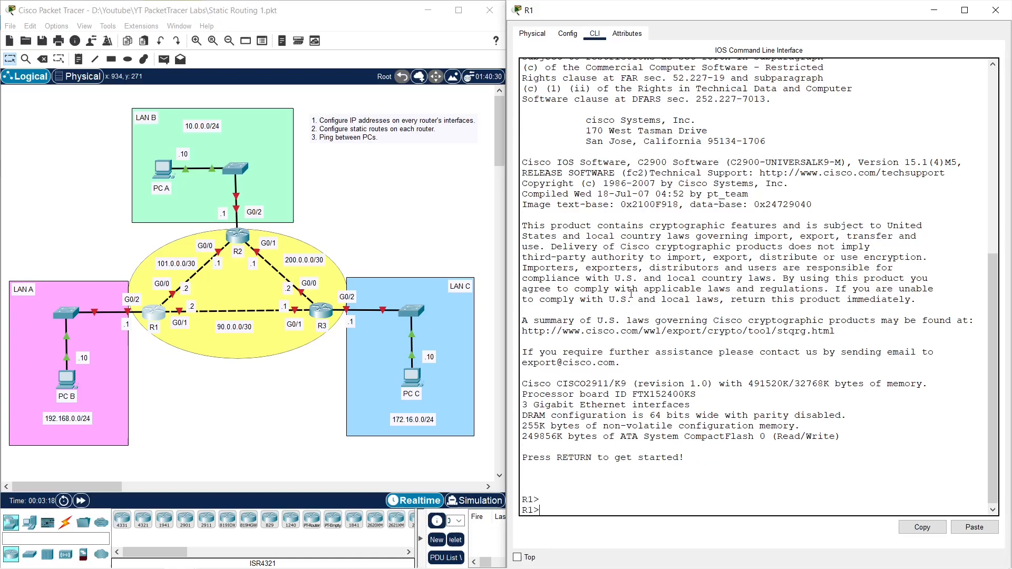
{"action": "type", "text": "enable"}
{"action": "key", "text": "Return"}
{"action": "type", "text": "conf t"}
{"action": "key", "text": "Tab"}
{"action": "key", "text": "Return"}
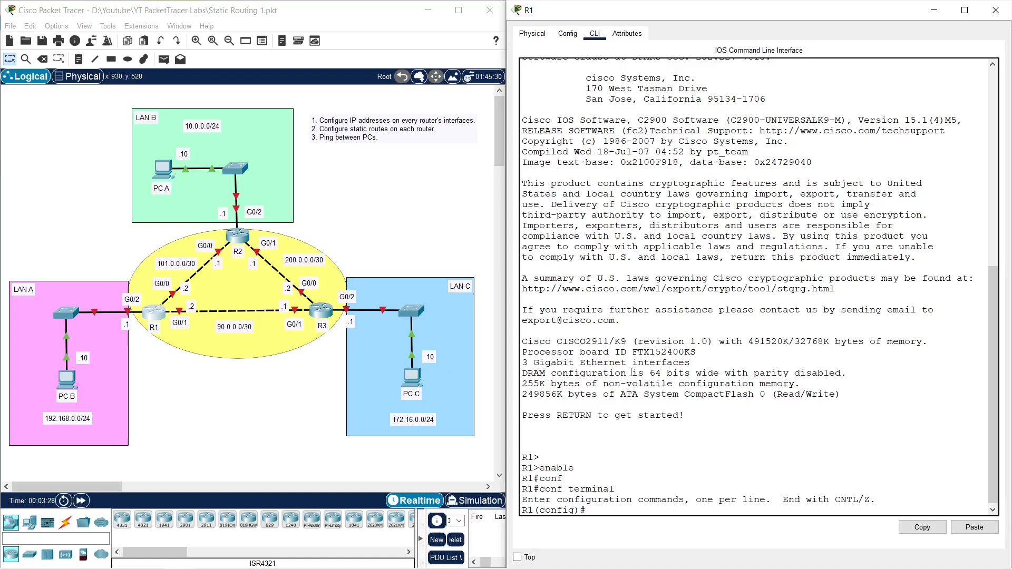
Step: Assign IP address 192.168.0.1 with mask 255.255.255.0 to R1's g0/2 interface
{"action": "type", "text": "inte"}
{"action": "type", "text": "r"}
{"action": "key", "text": "Tab"}
{"action": "type", "text": "g0/2"}
{"action": "key", "text": "Return"}
{"action": "type", "text": "ip address 192.168.0.1"}
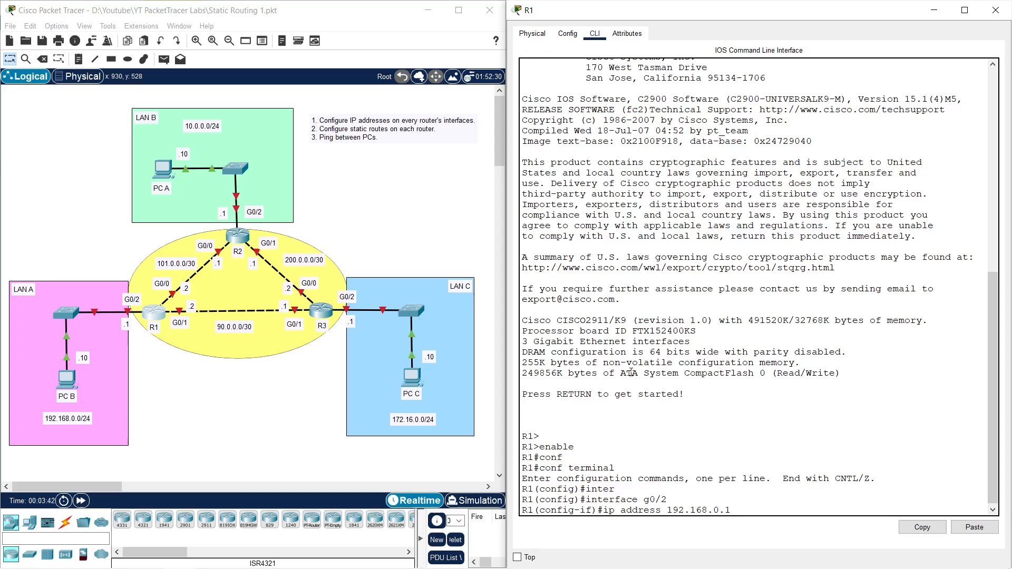
{"action": "type", "text": "255.255.255.0"}
{"action": "key", "text": "Return"}
Step: Enable R1's g0/2 interface with no shutdown and return to global configuration mode
{"action": "type", "text": "no shutdown"}
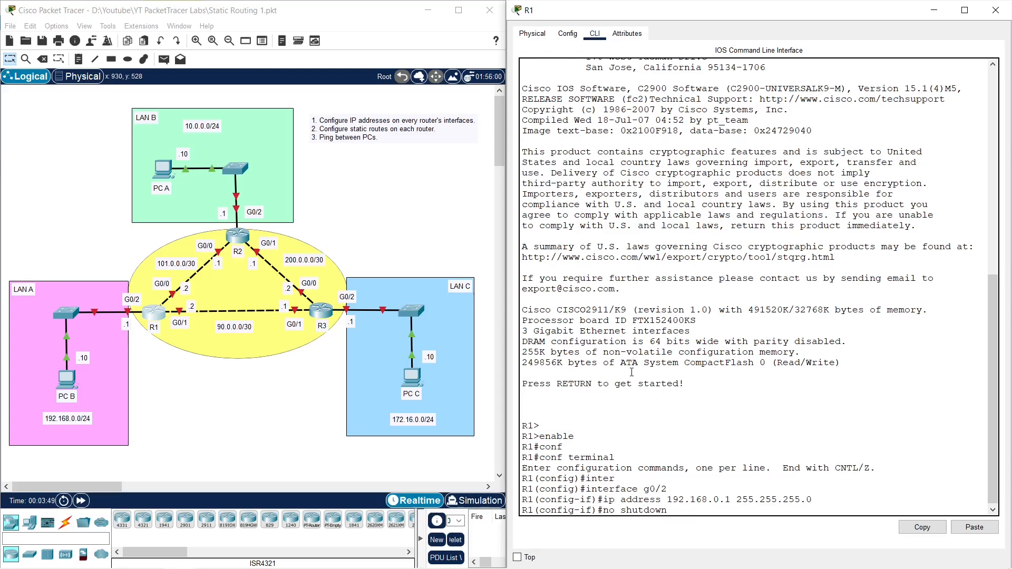
{"action": "key", "text": "Return"}
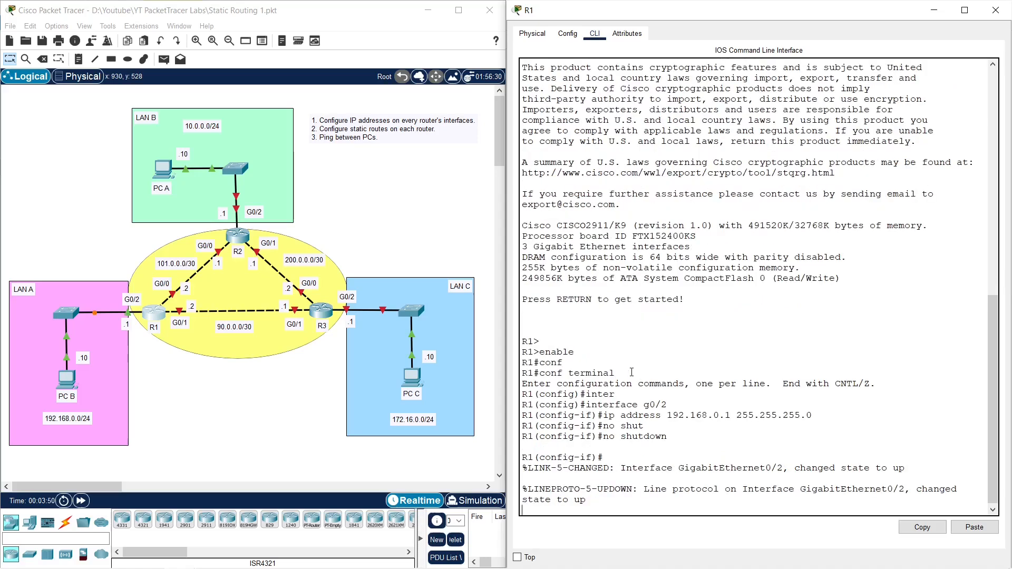
{"action": "key", "text": "Return"}
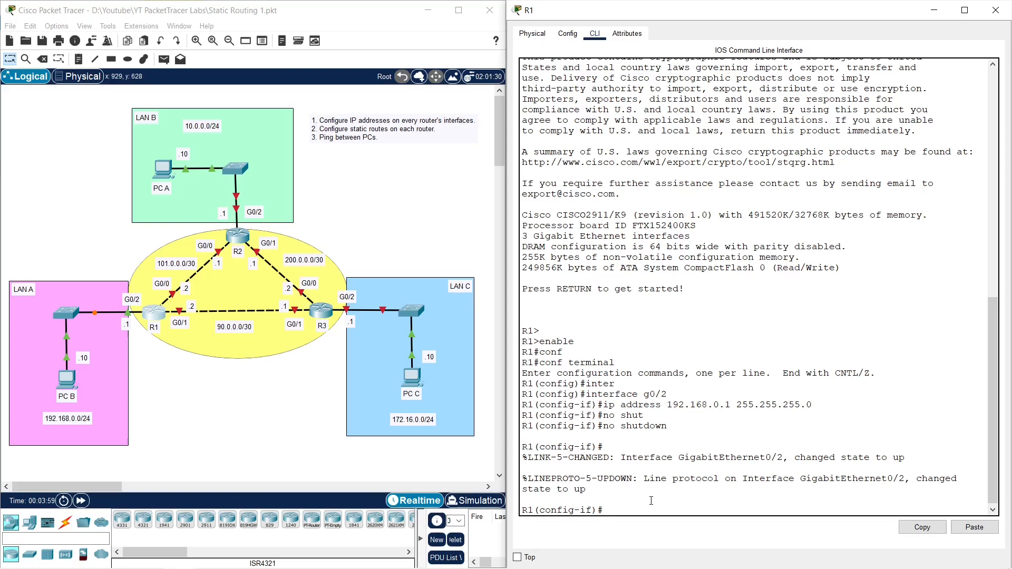
{"action": "key", "text": "Return"}
{"action": "key", "text": "Return"}
{"action": "type", "text": "exit"}
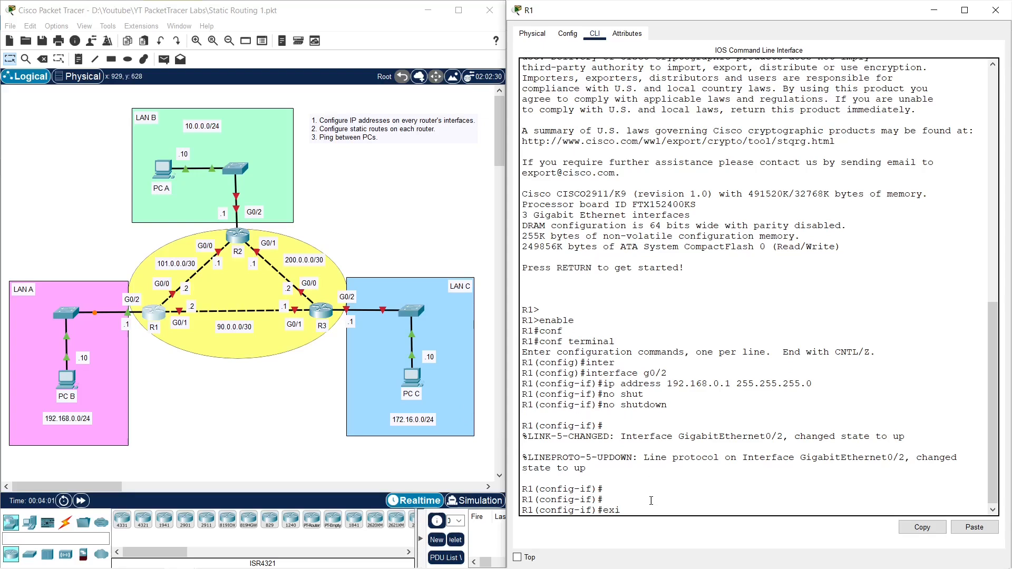
{"action": "key", "text": "Return"}
Step: Assign IP address 101.0.0.2 with mask 255.255.255.252 to R1's g0/0 interface
{"action": "type", "text": "inter"}
{"action": "key", "text": "Tab"}
{"action": "type", "text": "g0/0"}
{"action": "key", "text": "Return"}
{"action": "type", "text": "ip address"}
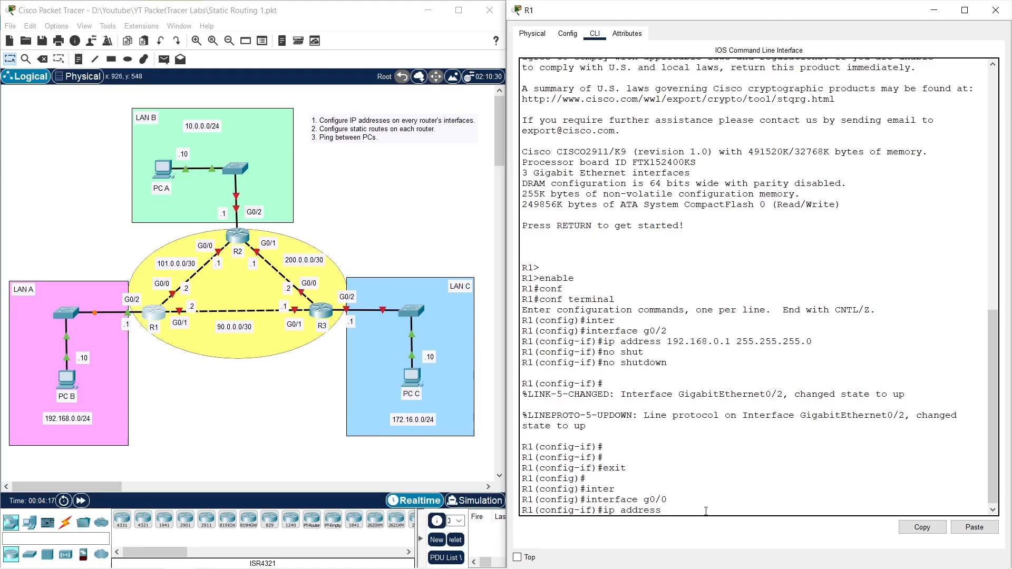
{"action": "type", "text": "101.0.0.2 255.255.255.252"}
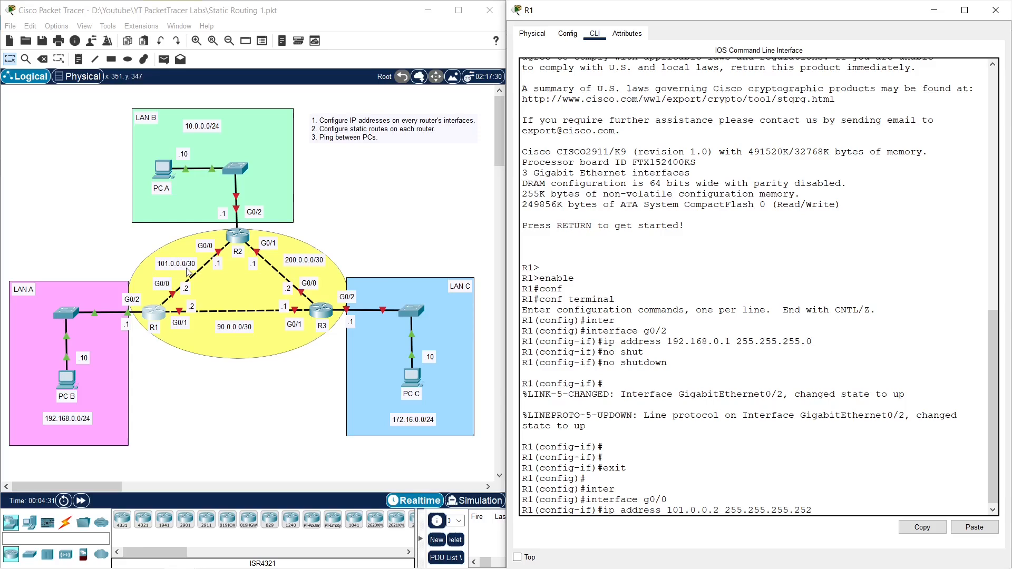
{"action": "key", "text": "Return"}
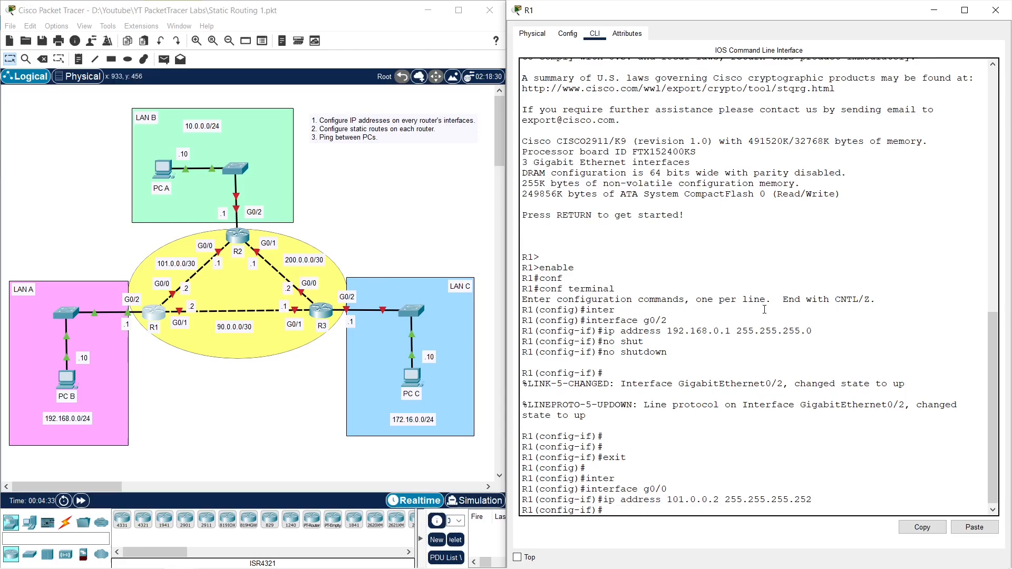
Step: Enable R1's g0/0 interface with no shutdown and return to global configuration mode
{"action": "type", "text": "no shu"}
{"action": "key", "text": "Tab"}
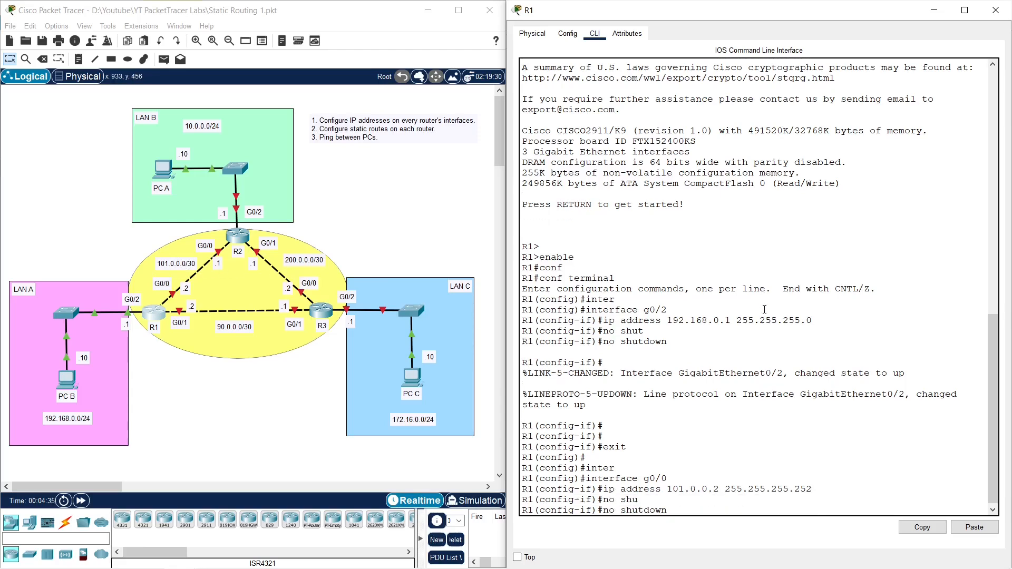
{"action": "key", "text": "Return"}
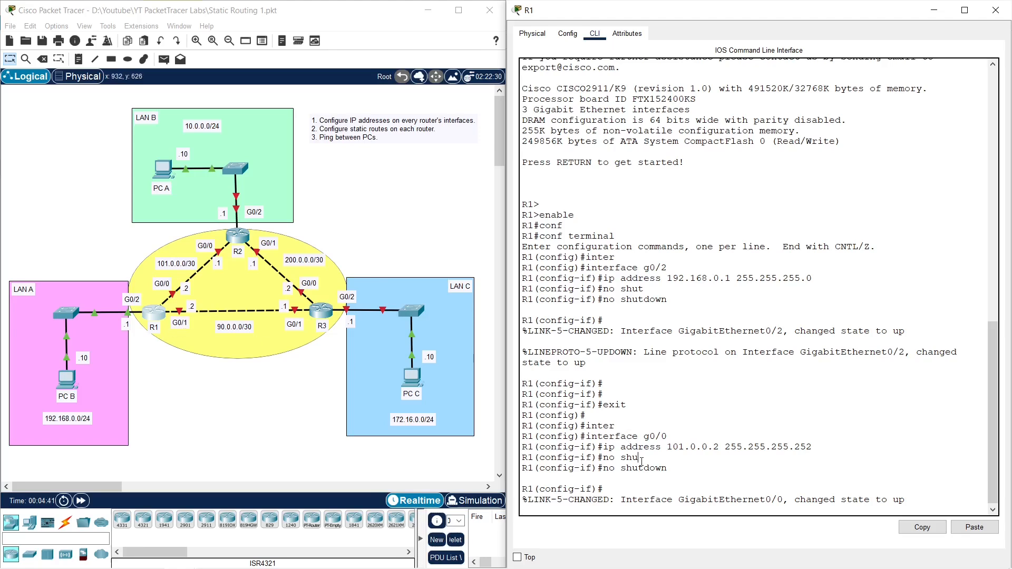
{"action": "key", "text": "Return"}
{"action": "key", "text": "Return"}
{"action": "key", "text": "Return"}
{"action": "type", "text": "exit"}
{"action": "key", "text": "Return"}
{"action": "key", "text": "Return"}
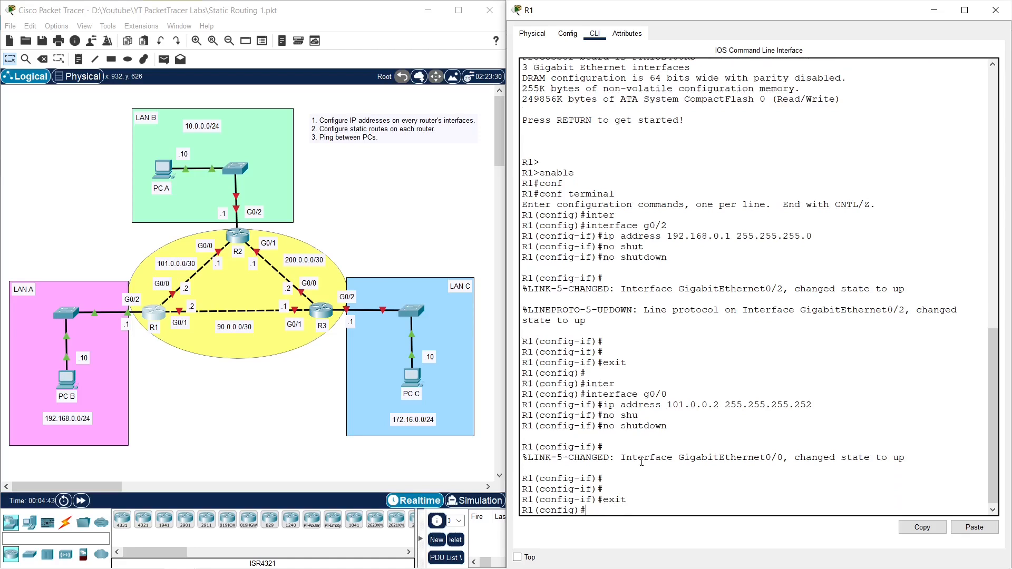
Step: Assign IP address 90.0.0.2 with mask 255.255.255.252 to R1's g0/1 interface
{"action": "type", "text": "interfa"}
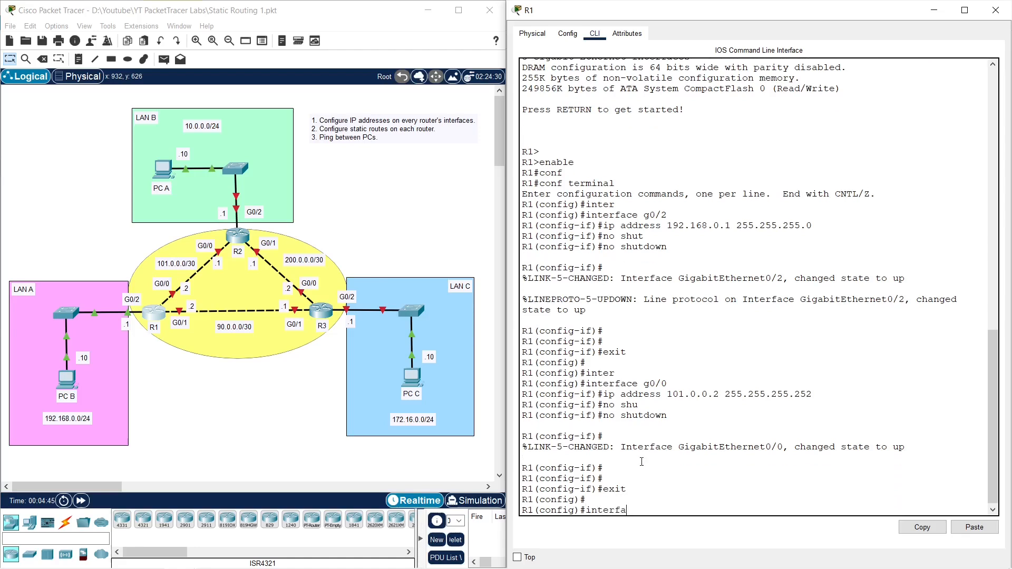
{"action": "type", "text": "ce g0/1"}
{"action": "key", "text": "Return"}
{"action": "type", "text": "ip address"}
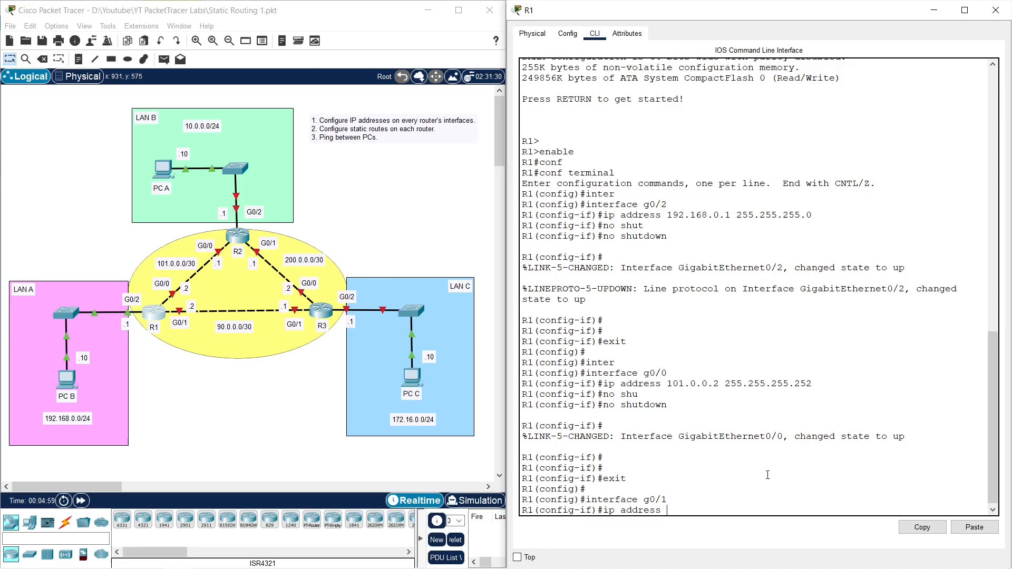
{"action": "type", "text": "90.0.0.2 255.255.255.252"}
{"action": "key", "text": "Return"}
Step: Enable R1's g0/1 interface with no shutdown
{"action": "type", "text": "no shutdow"}
{"action": "type", "text": "n"}
{"action": "key", "text": "Return"}
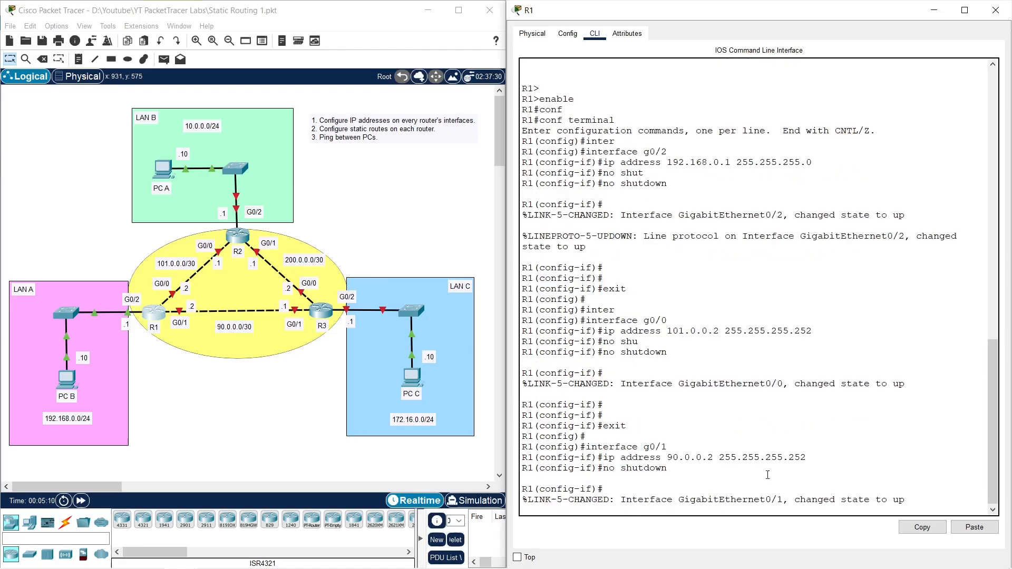
{"action": "key", "text": "Return"}
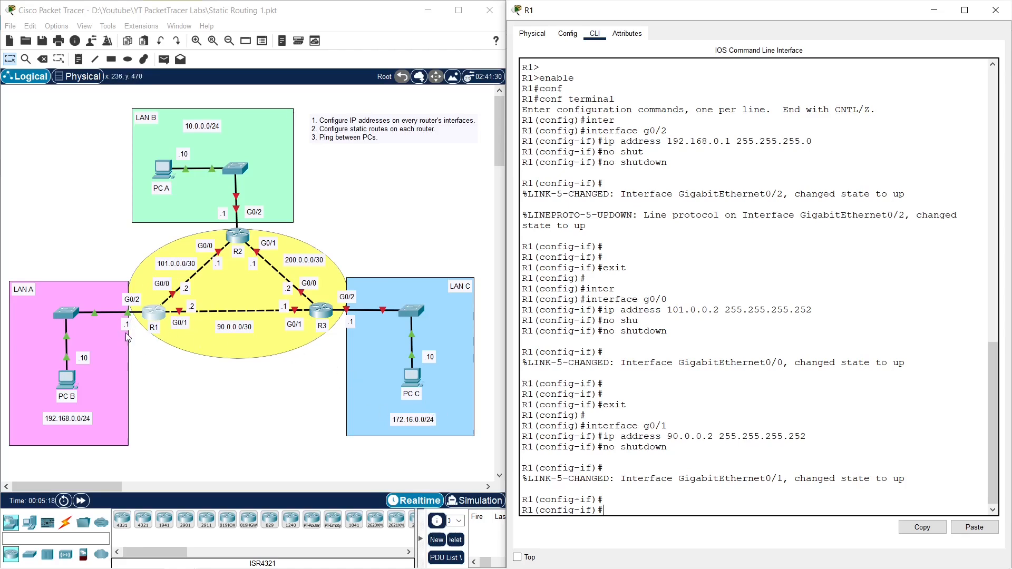
Step: Open router R2's command line and enter global configuration mode
{"action": "left_click", "coordinate": [238, 237]}
{"action": "left_click_drag", "start_coordinate": [523, 119], "coordinate": [1009, 187]}
{"action": "left_click", "coordinate": [596, 34]}
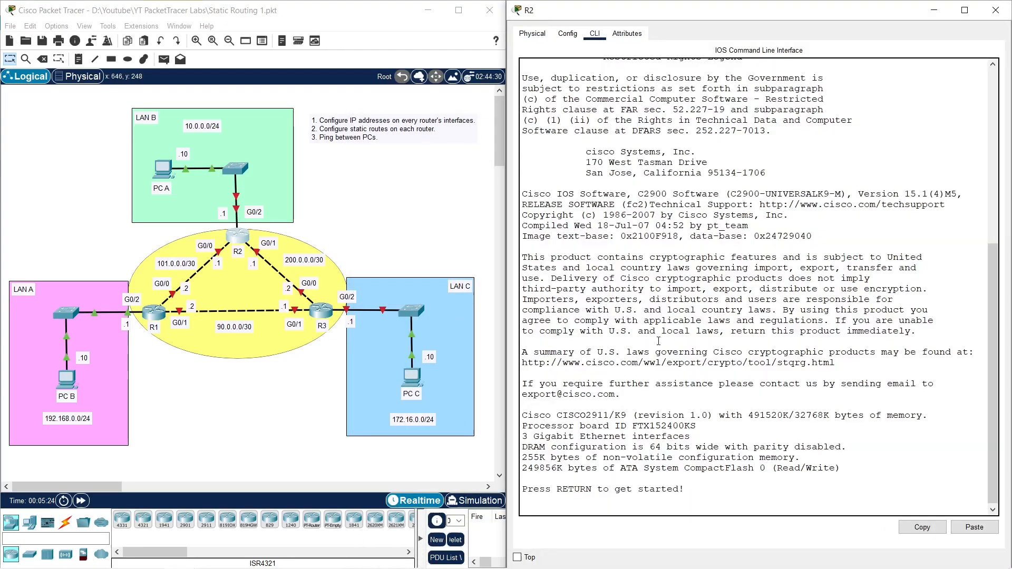
{"action": "key", "text": "Return"}
{"action": "key", "text": "Return"}
{"action": "type", "text": "enable"}
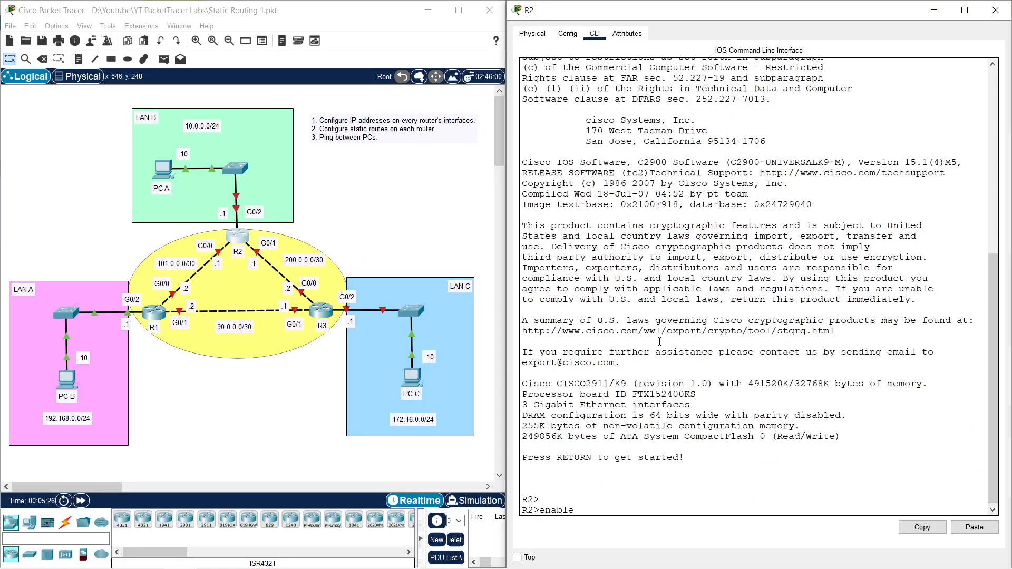
{"action": "key", "text": "Return"}
{"action": "type", "text": "conf t"}
{"action": "key", "text": "Tab"}
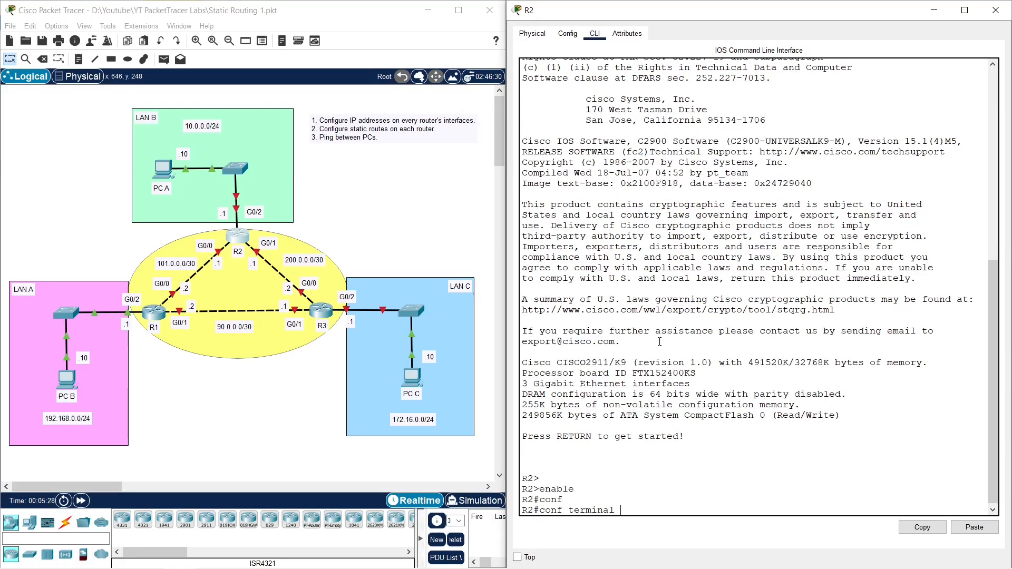
{"action": "key", "text": "Return"}
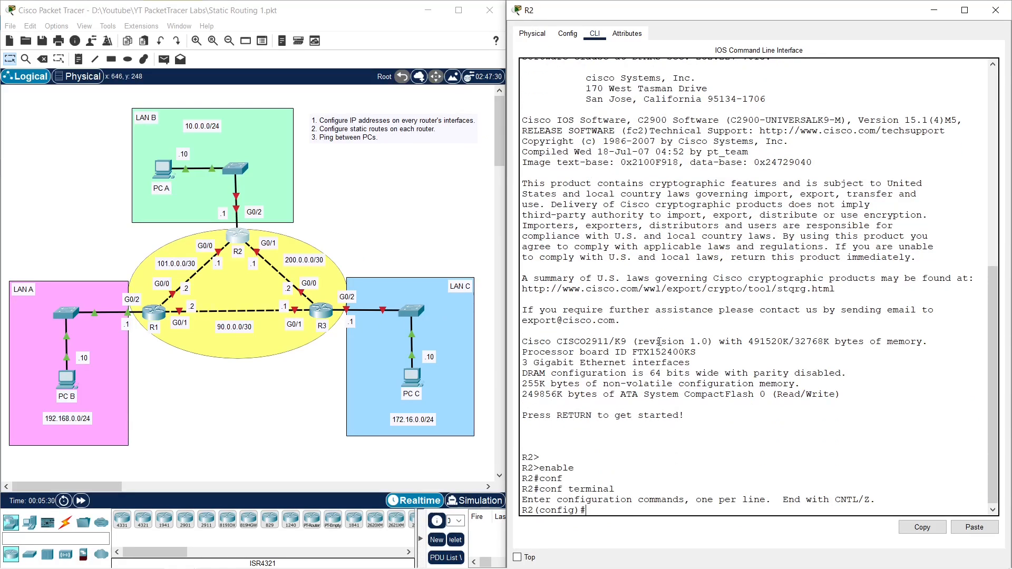
Step: Assign IP address 10.0.0.1 with mask 255.255.255.0 to R2's g0/2 interface
{"action": "type", "text": "inter"}
{"action": "key", "text": "Tab"}
{"action": "type", "text": "g0/2"}
{"action": "key", "text": "Return"}
{"action": "type", "text": "ip address"}
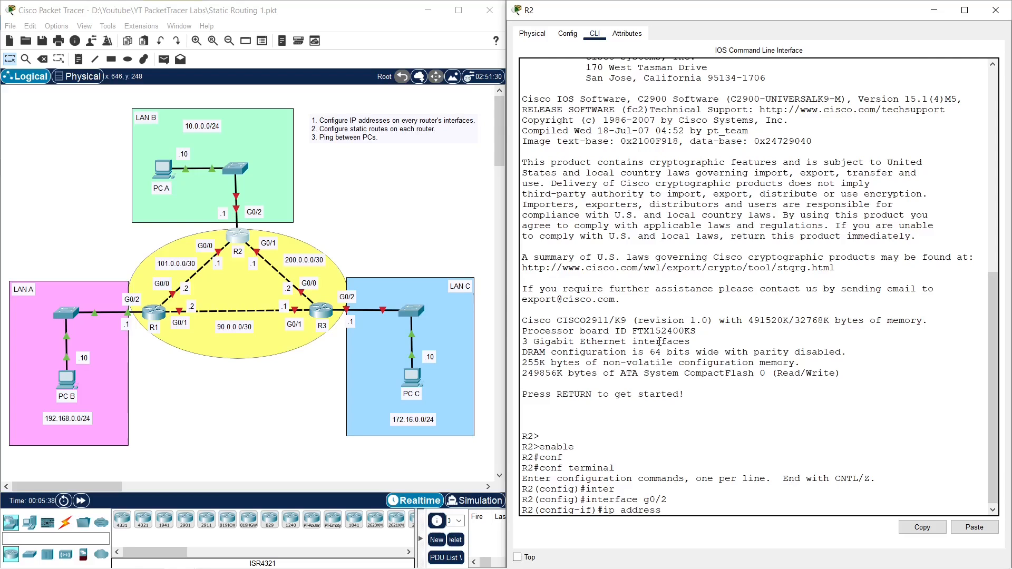
{"action": "type", "text": " 10.0.0.1 255.255.255.0"}
{"action": "key", "text": "Return"}
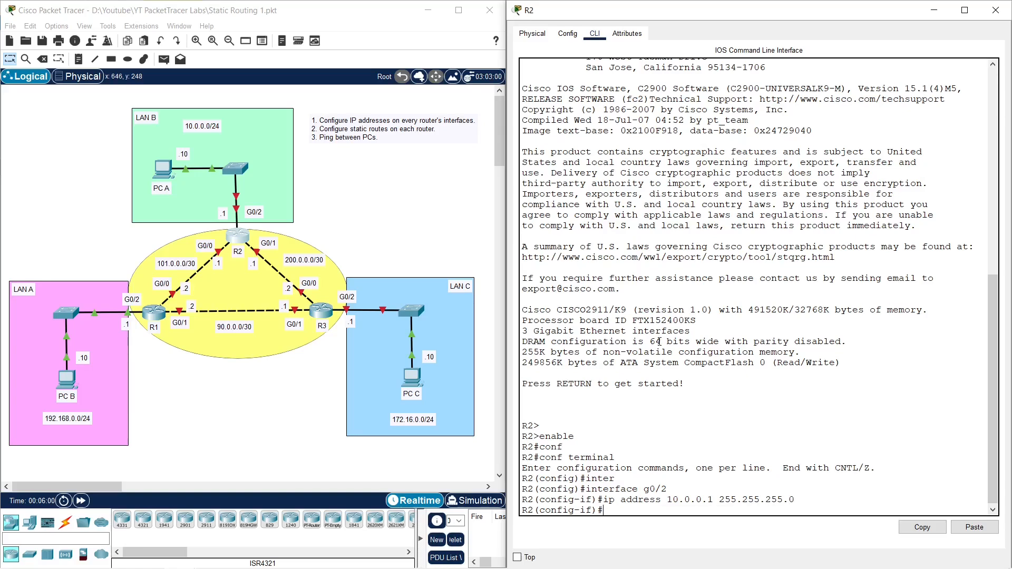
Step: Enable R2's g0/2 interface with no shutdown and return to global configuration mode
{"action": "type", "text": "no sh"}
{"action": "key", "text": "Tab"}
{"action": "key", "text": "Return"}
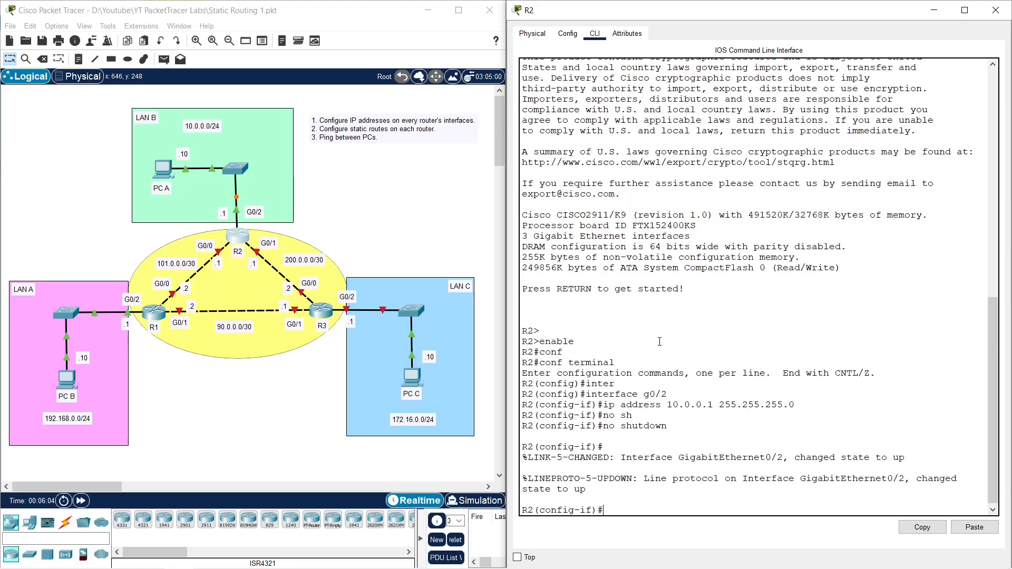
{"action": "type", "text": "exit"}
{"action": "key", "text": "Return"}
{"action": "key", "text": "Return"}
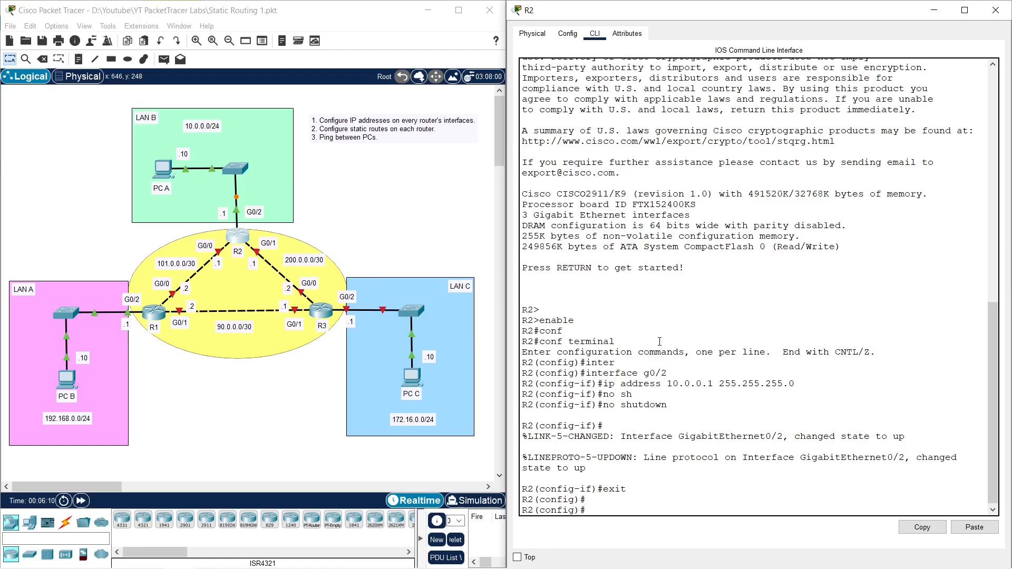
Step: Assign IP address 101.0.0.1 with mask 255.255.255.252 to R2's g0/0 interface
{"action": "type", "text": "interface g0/0"}
{"action": "key", "text": "Return"}
{"action": "type", "text": "ip ad"}
{"action": "type", "text": "ss"}
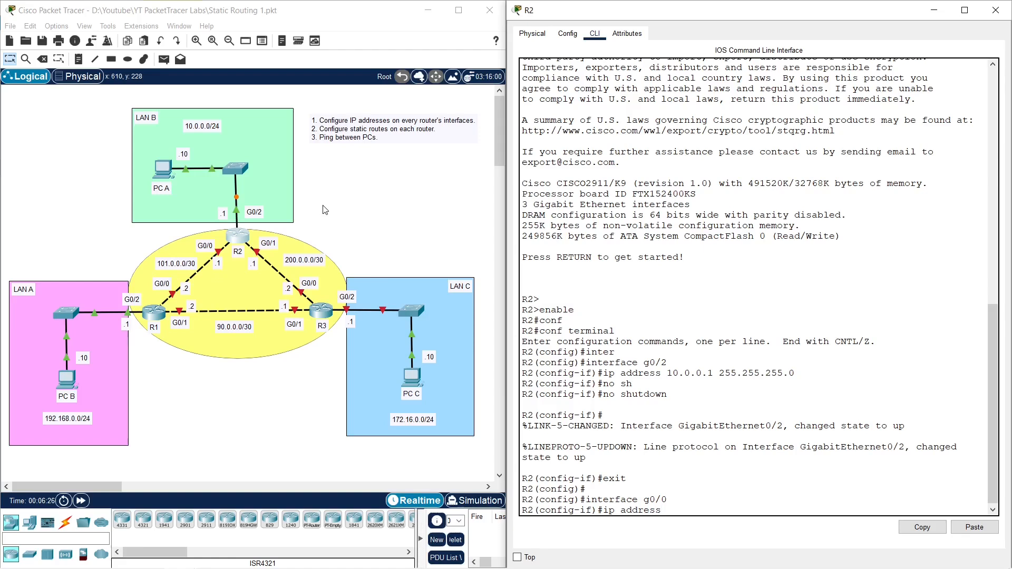
{"action": "type", "text": "101.0.0.1 255.255.255.252"}
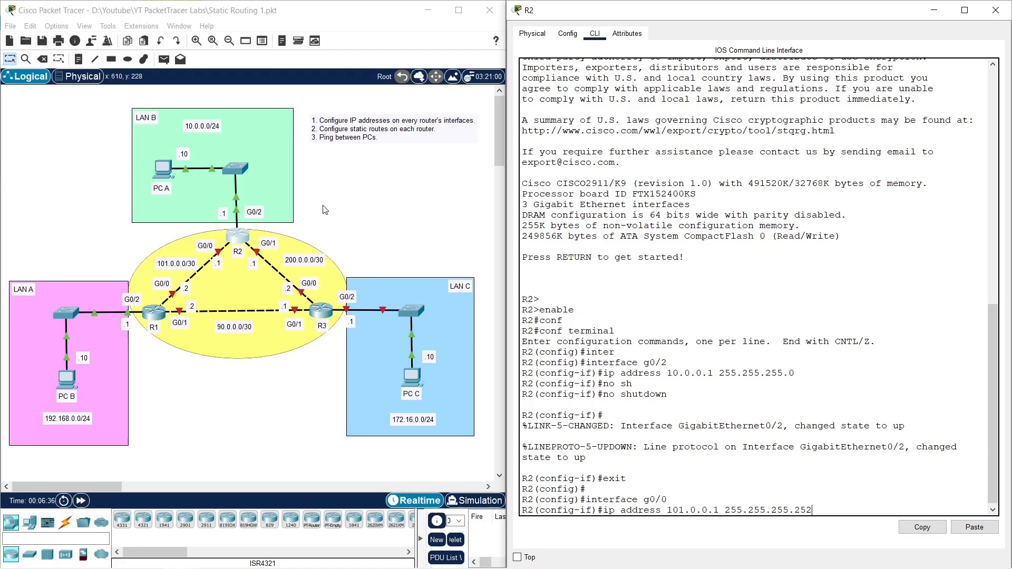
{"action": "key", "text": "Return"}
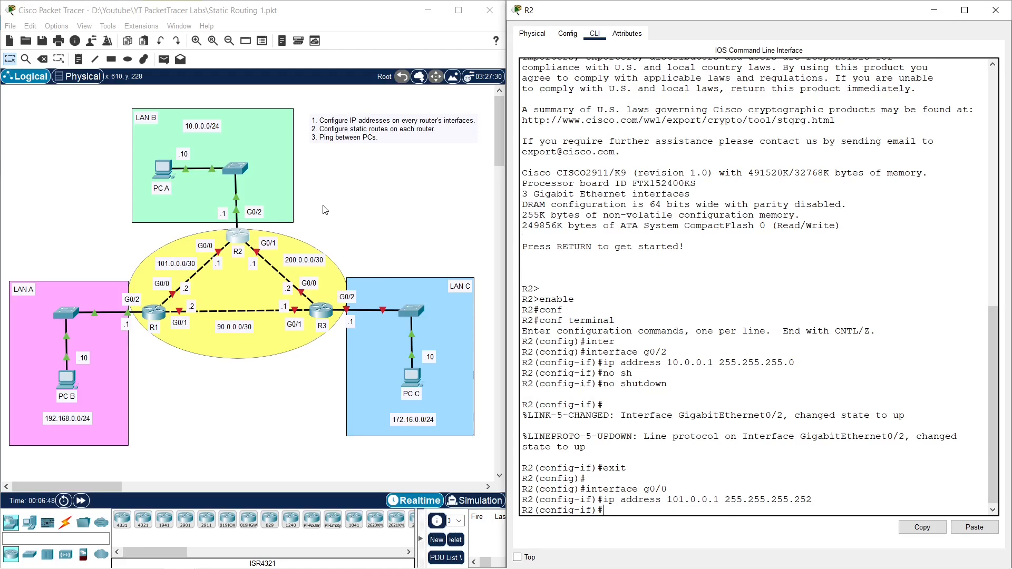
Step: Enable R2's g0/0 interface with no shutdown and return to global configuration mode
{"action": "type", "text": "no shut"}
{"action": "key", "text": "Tab"}
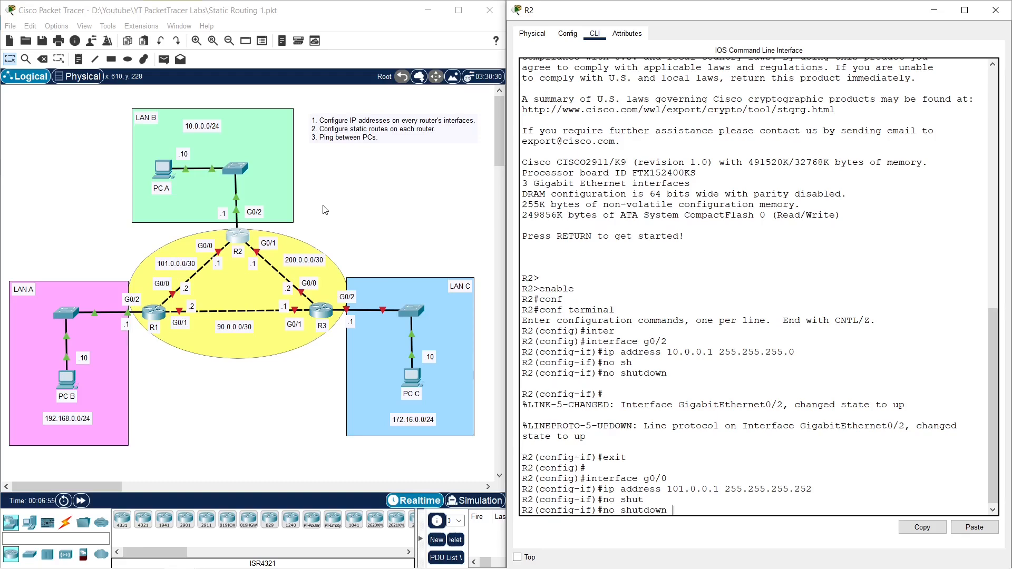
{"action": "key", "text": "Return"}
{"action": "key", "text": "Return"}
{"action": "key", "text": "Return"}
{"action": "key", "text": "Return"}
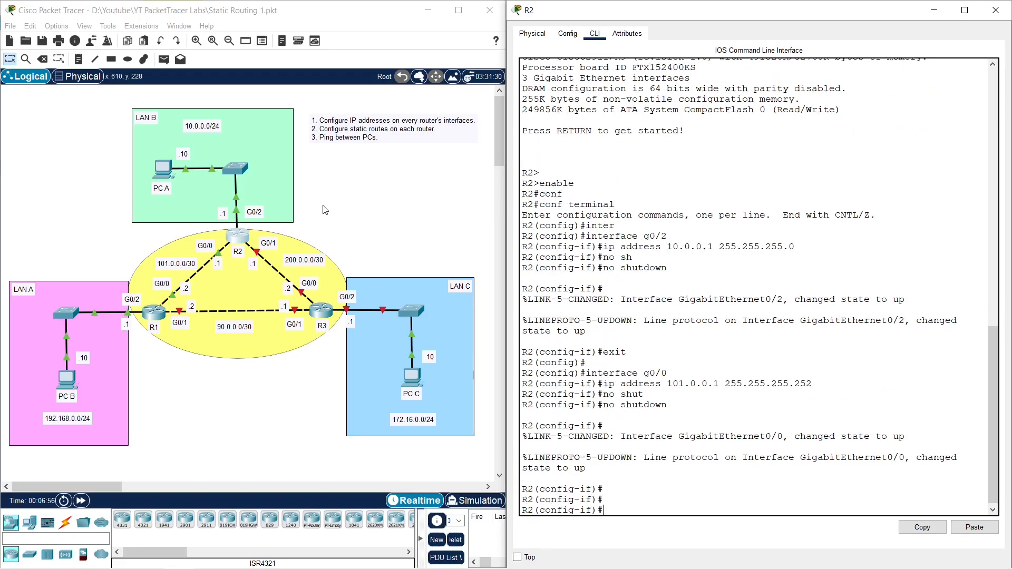
{"action": "type", "text": "exit"}
{"action": "key", "text": "Return"}
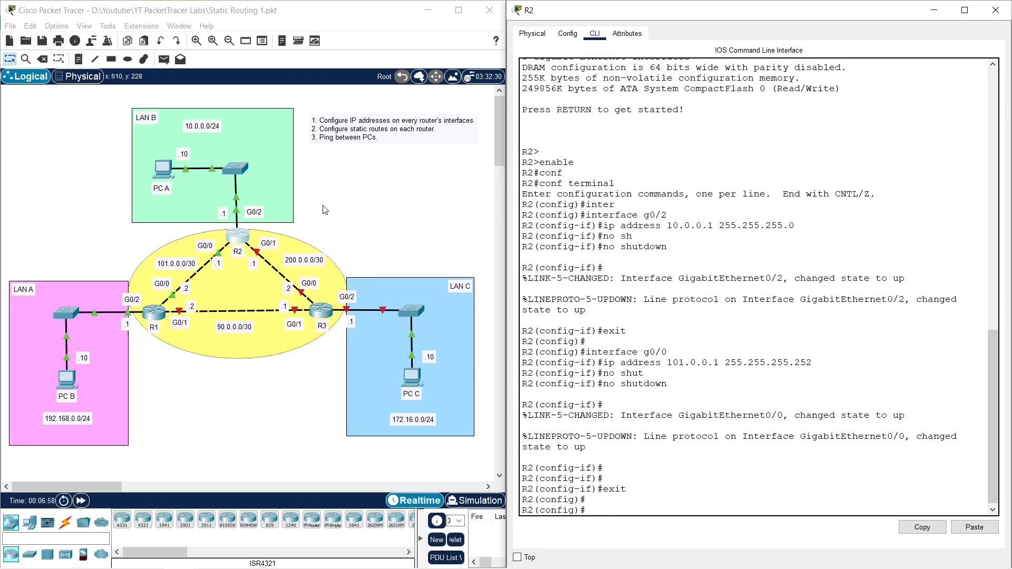
Step: Assign IP address 200.0.0.1 with mask 255.255.255.252 to R2's g0/1 interface
{"action": "type", "text": "interface g0/1"}
{"action": "key", "text": "Return"}
{"action": "type", "text": "ip address"}
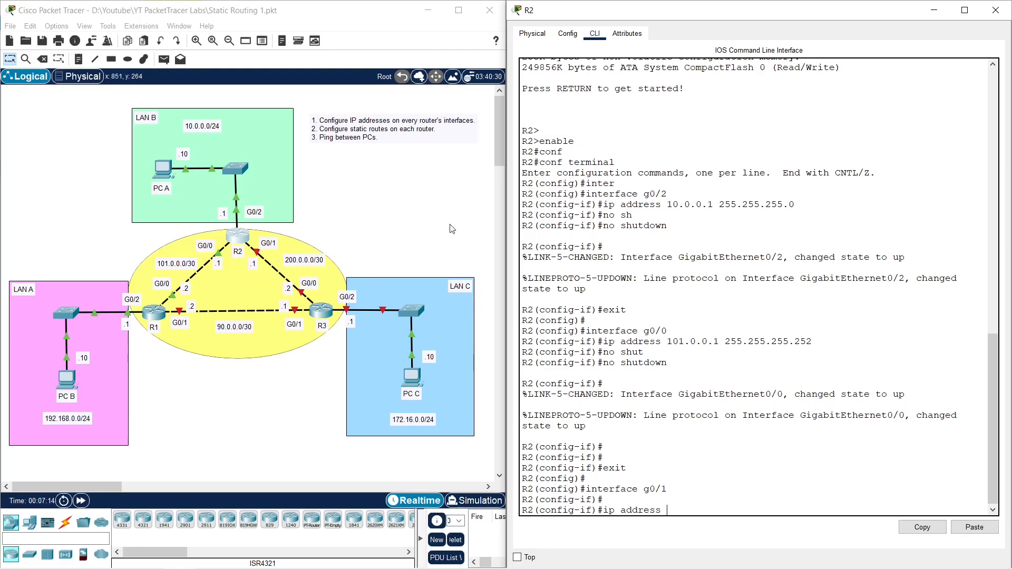
{"action": "type", "text": "200.0.0.1 255.255.255.252"}
{"action": "key", "text": "Return"}
Step: Enable R2's g0/1 interface with no shutdown
{"action": "type", "text": "no shut"}
{"action": "key", "text": "Tab"}
{"action": "key", "text": "Return"}
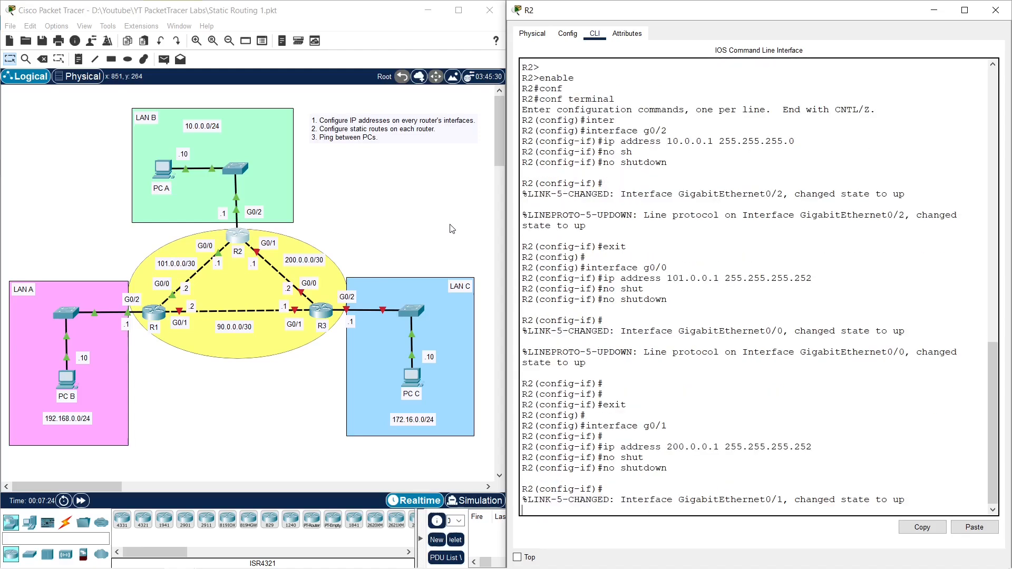
{"action": "key", "text": "Return"}
{"action": "key", "text": "Return"}
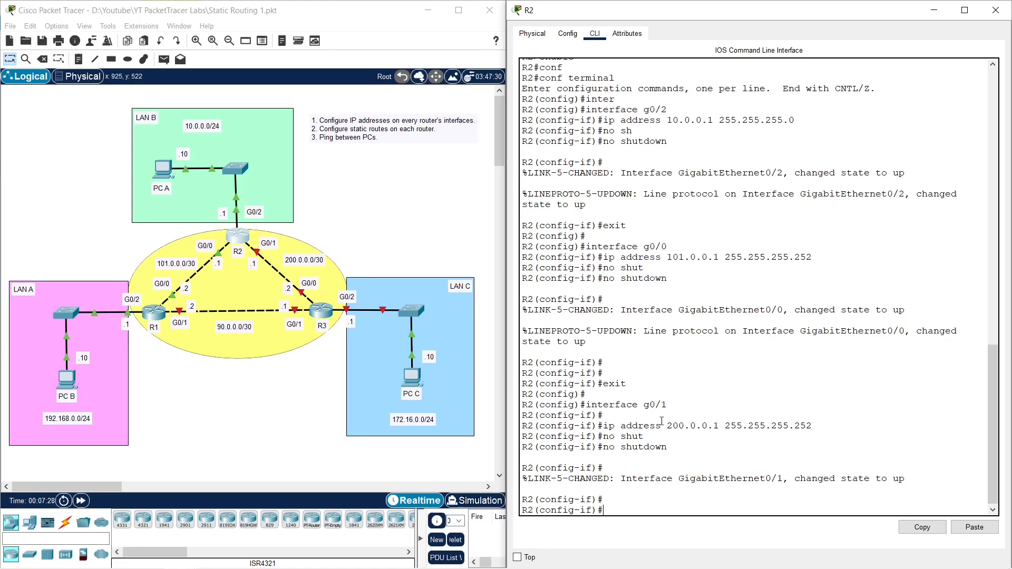
Step: Leave interface configuration on R2 and return to global configuration mode
{"action": "type", "text": "exit"}
{"action": "key", "text": "Return"}
{"action": "key", "text": "Return"}
{"action": "key", "text": "Return"}
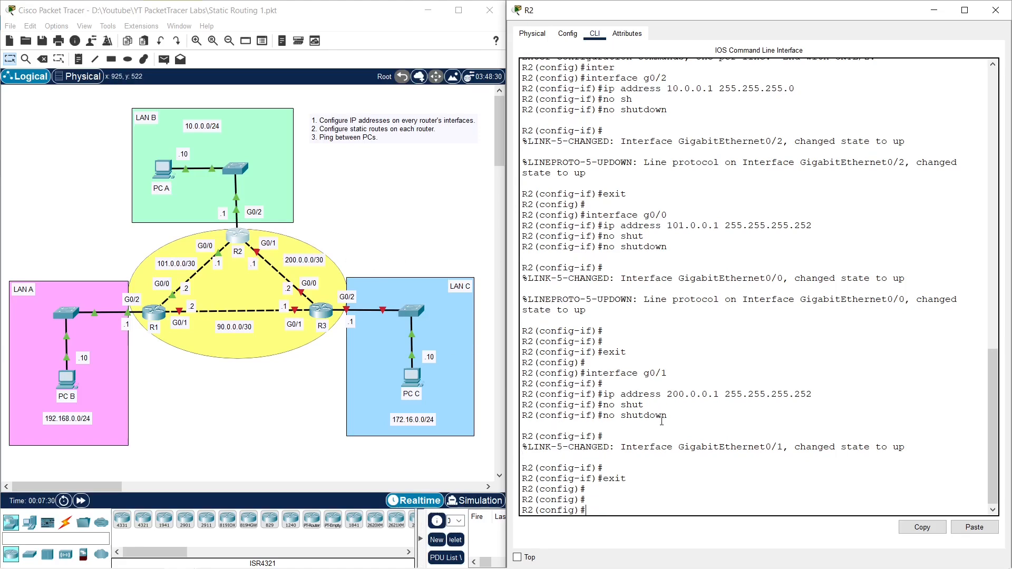
Step: Open router R3's command line and enter global configuration mode through privileged mode
{"action": "double_click", "coordinate": [321, 310]}
{"action": "left_click_drag", "start_coordinate": [481, 123], "coordinate": [1009, 187]}
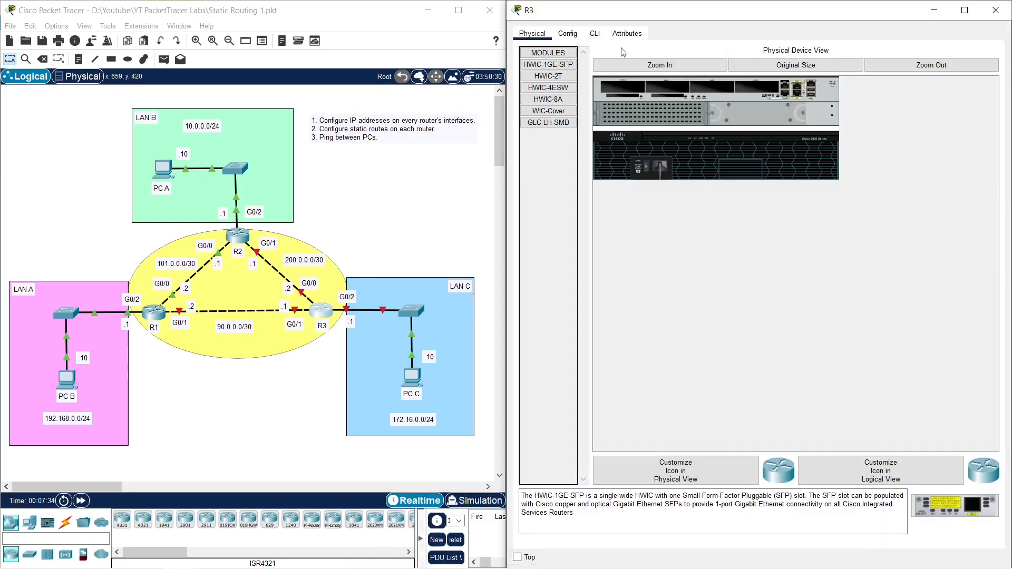
{"action": "left_click", "coordinate": [594, 33]}
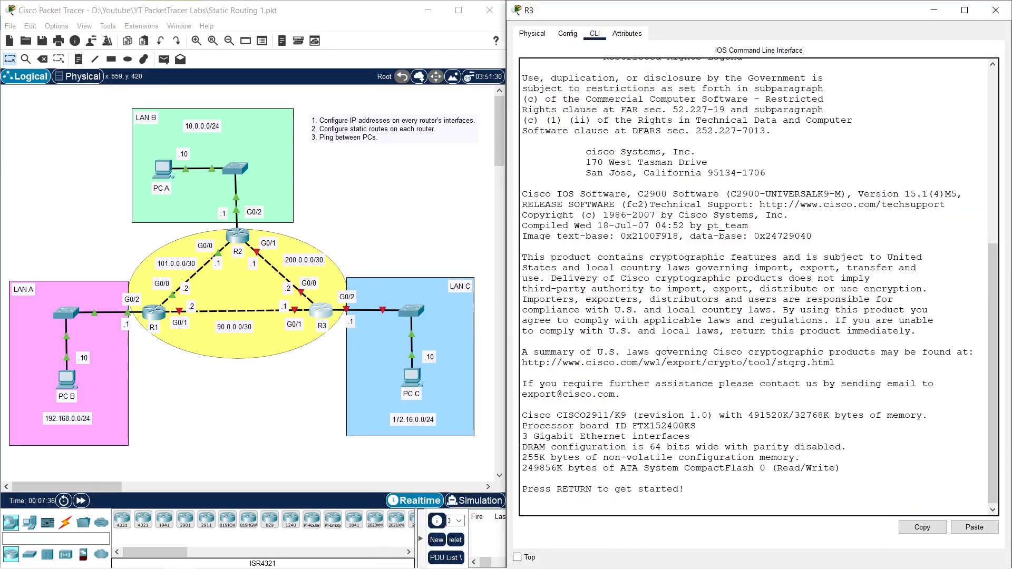
{"action": "key", "text": "Return"}
{"action": "key", "text": "Return"}
{"action": "type", "text": "enable"}
{"action": "key", "text": "Return"}
{"action": "type", "text": "conf"}
{"action": "key", "text": "Tab"}
{"action": "type", "text": "ter"}
{"action": "key", "text": "Tab"}
{"action": "key", "text": "Return"}
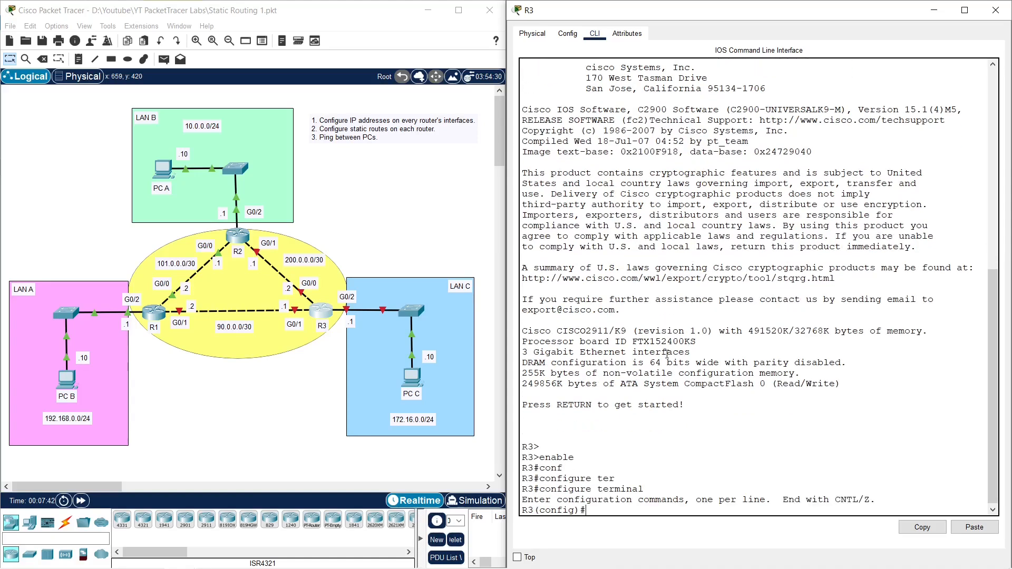
Step: Assign IP address 172.16.0.1 with mask 255.255.255.0 to R3's g0/2 interface
{"action": "type", "text": "interface g0/2"}
{"action": "key", "text": "Return"}
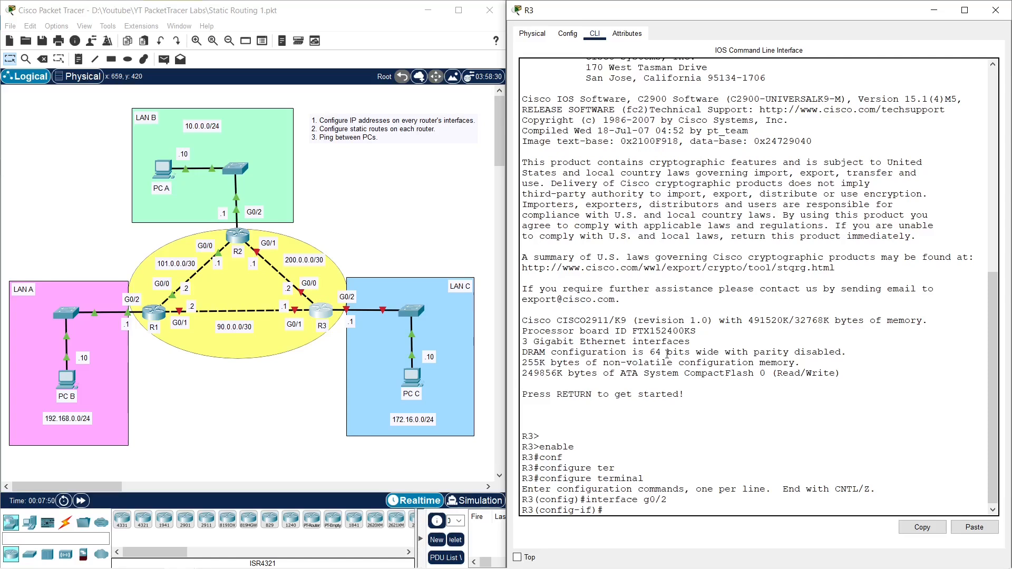
{"action": "type", "text": "ip"}
{"action": "key", "text": "Tab"}
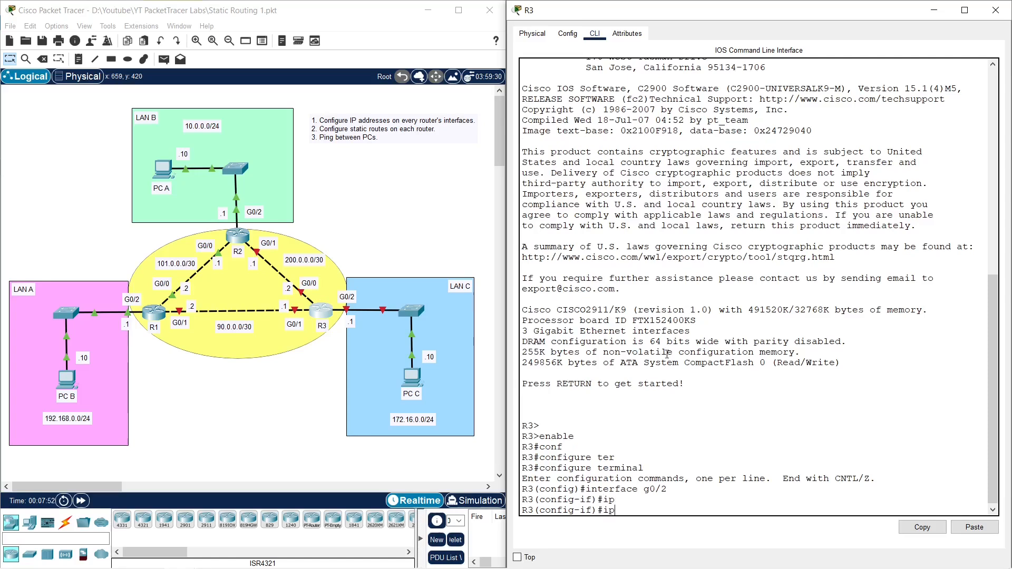
{"action": "type", "text": "addre"}
{"action": "key", "text": "Tab"}
{"action": "type", "text": "17"}
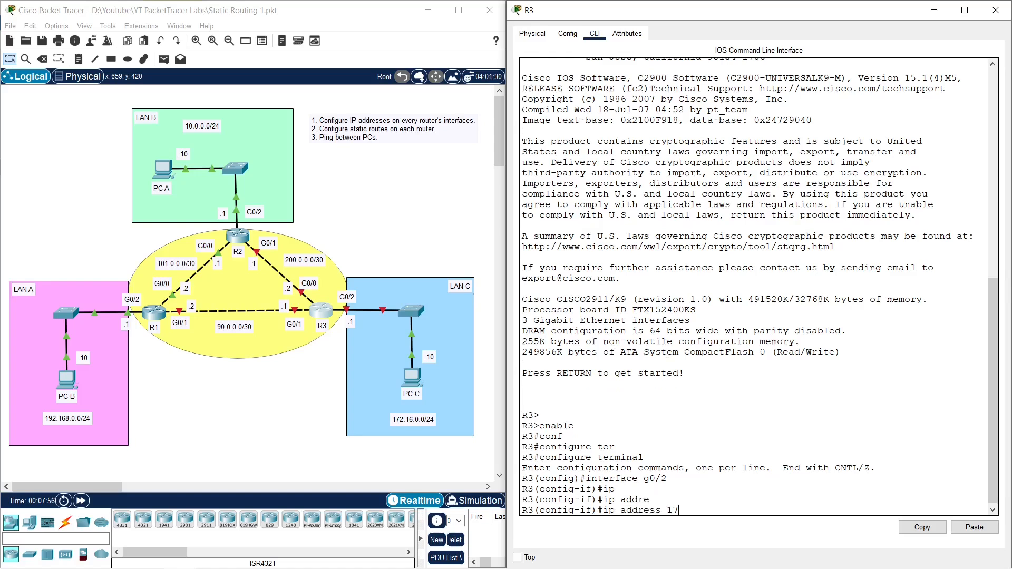
{"action": "type", "text": "2.16.0.1 255.255.255.0"}
{"action": "key", "text": "Return"}
Step: Enable R3's g0/2 interface with no shutdown and return to global configuration mode
{"action": "type", "text": "no shut"}
{"action": "key", "text": "Tab"}
{"action": "key", "text": "Return"}
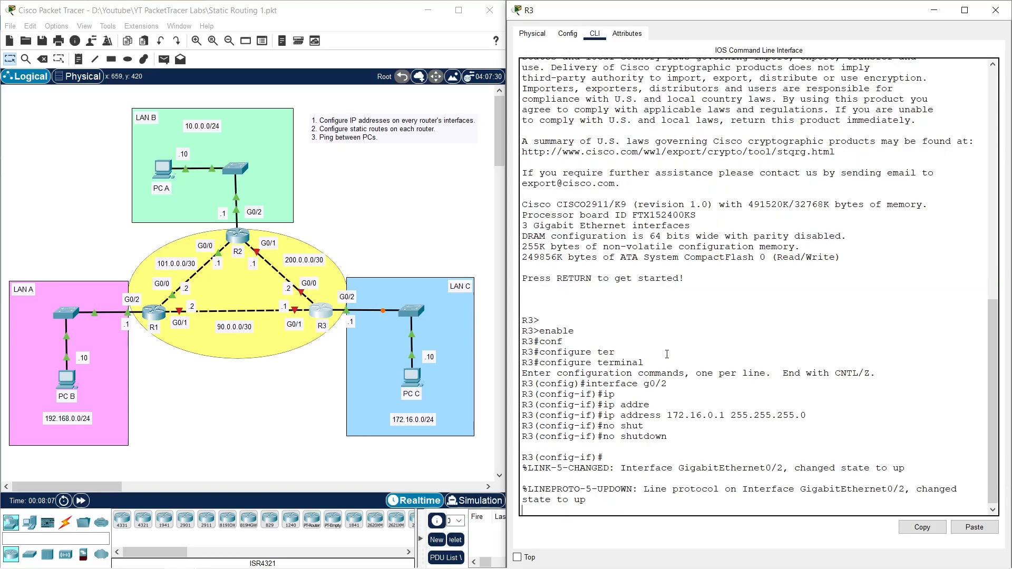
{"action": "key", "text": "Return"}
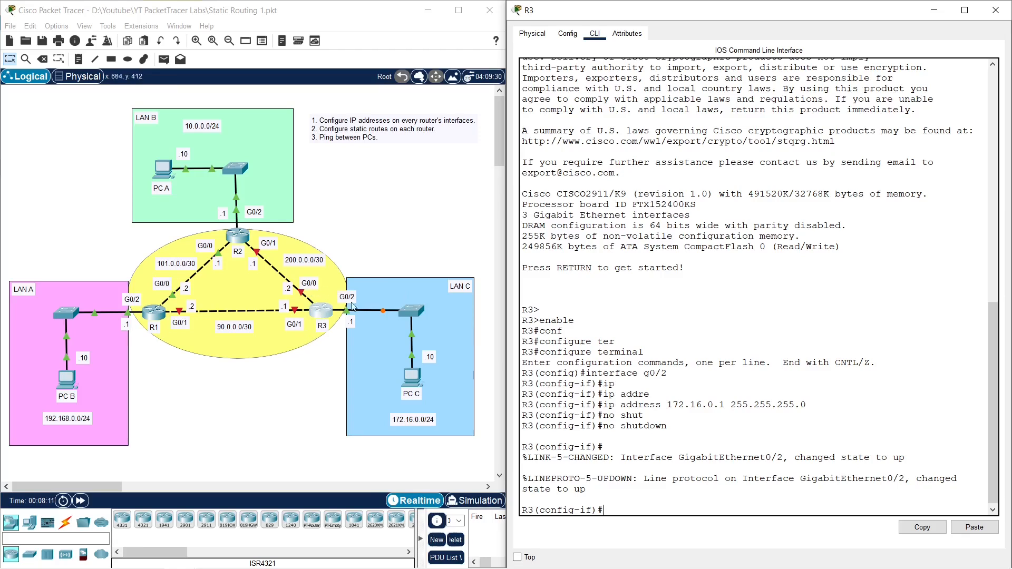
{"action": "key", "text": "Return"}
{"action": "type", "text": "exit"}
{"action": "key", "text": "Return"}
{"action": "key", "text": "Return"}
Step: Assign IP address 200.0.0.2 with mask 255.255.255.252 to R3's g0/0 interface
{"action": "type", "text": "interface g0/"}
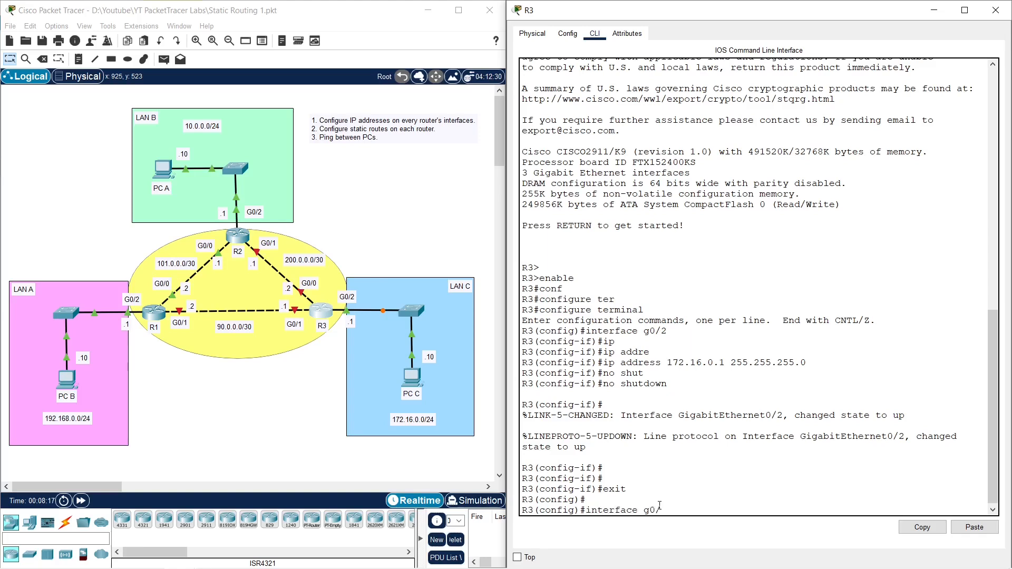
{"action": "type", "text": "0"}
{"action": "key", "text": "Return"}
{"action": "type", "text": "ip address"}
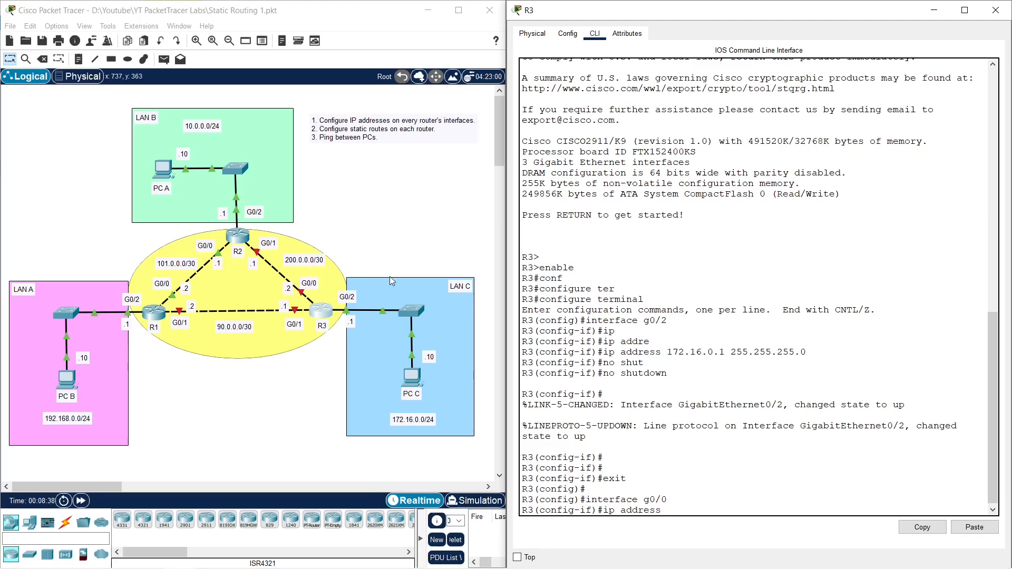
{"action": "type", "text": "200.0.0.2 255.255.255.252"}
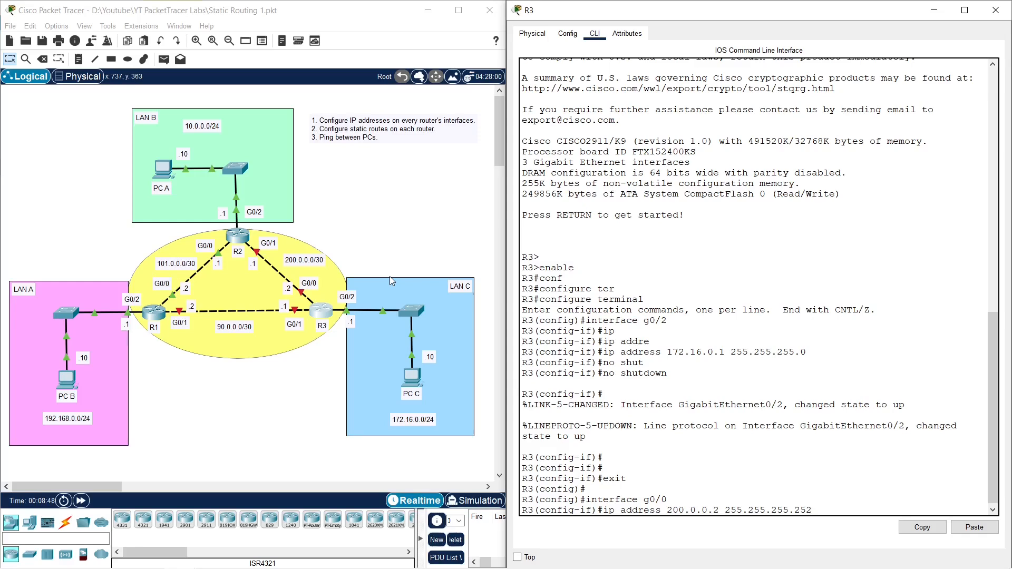
{"action": "key", "text": "Return"}
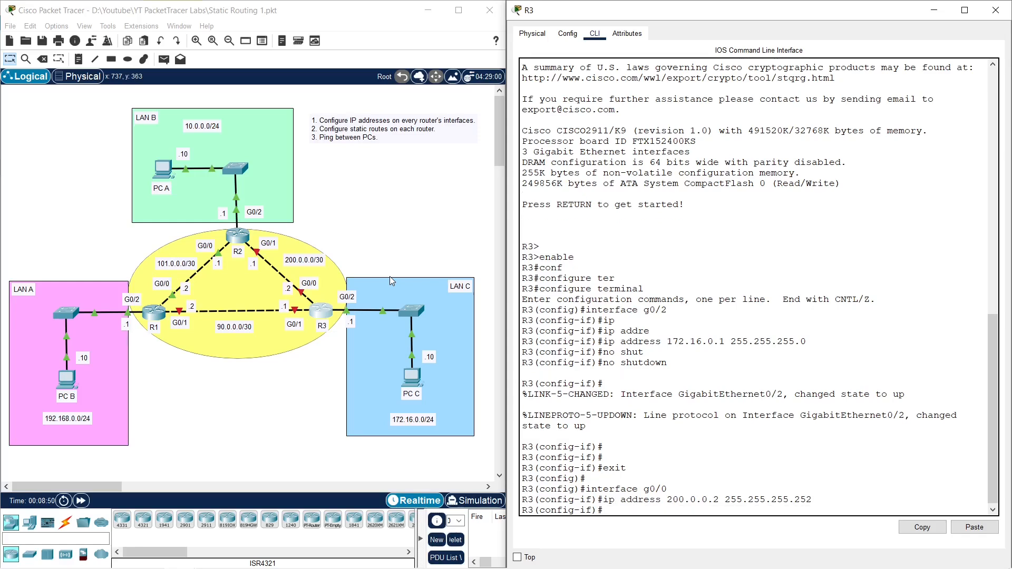
Step: Enable R3's g0/0 interface with no shutdown and return to global configuration mode
{"action": "type", "text": "no shut"}
{"action": "key", "text": "Tab"}
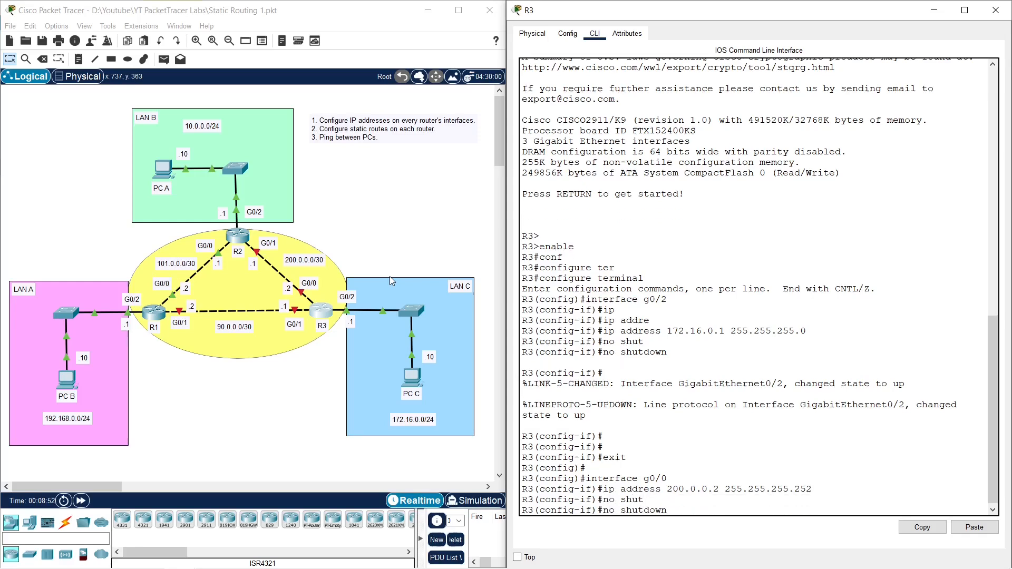
{"action": "key", "text": "Return"}
{"action": "type", "text": "exit"}
{"action": "key", "text": "Return"}
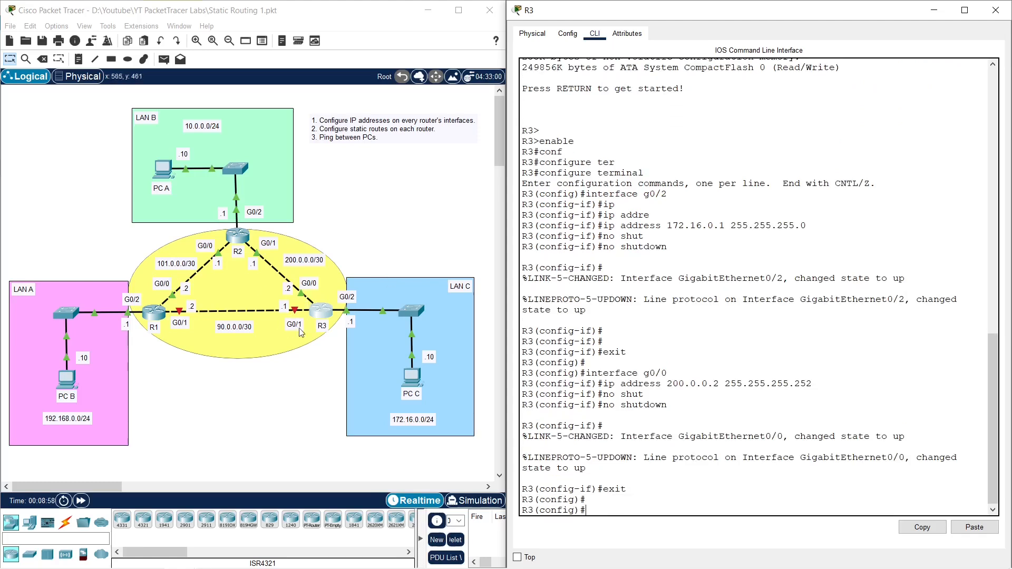
Step: Assign IP address 90.0.0.1 with mask 255.255.255.252 to R3's g0/1 interface
{"action": "type", "text": "interface g0/1"}
{"action": "key", "text": "Return"}
{"action": "key", "text": "Return"}
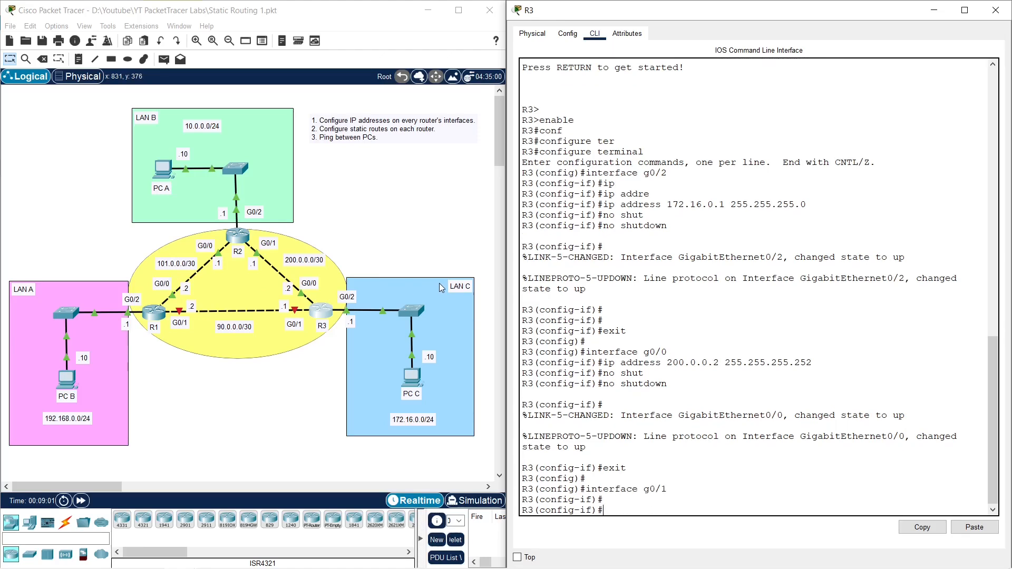
{"action": "type", "text": "ip address"}
{"action": "type", "text": "90.0.0.1 255.255.255.252"}
{"action": "key", "text": "Return"}
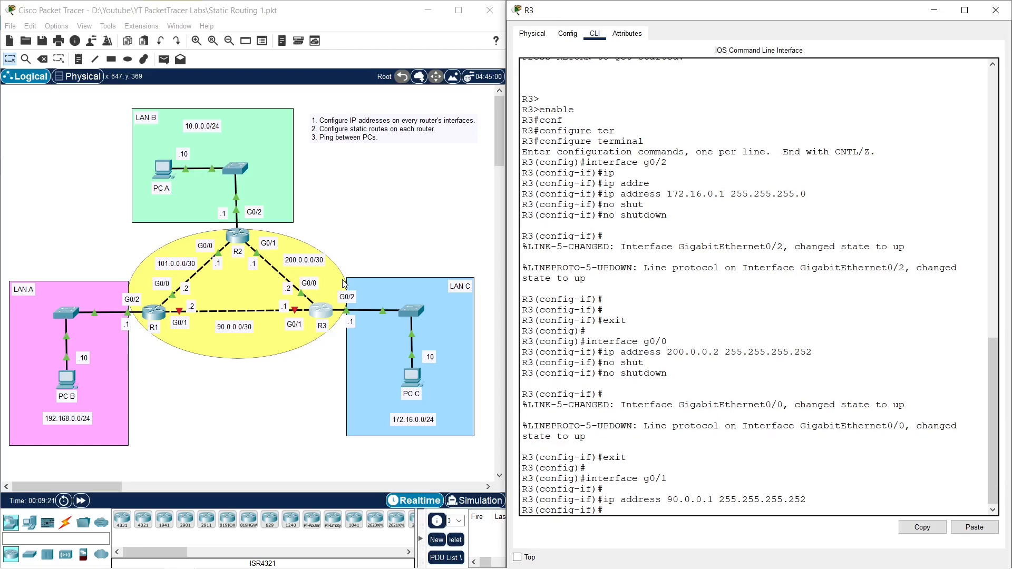
Step: Enable R3's g0/1 interface with no shutdown and return to global configuration mode
{"action": "type", "text": "no shutdow"}
{"action": "type", "text": "n"}
{"action": "key", "text": "Return"}
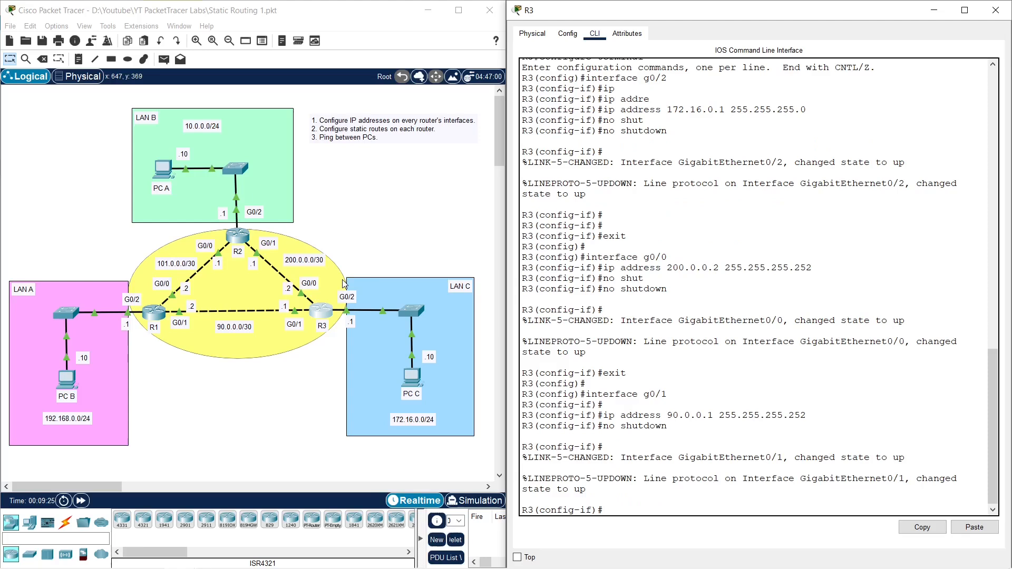
{"action": "type", "text": "exit"}
{"action": "key", "text": "Return"}
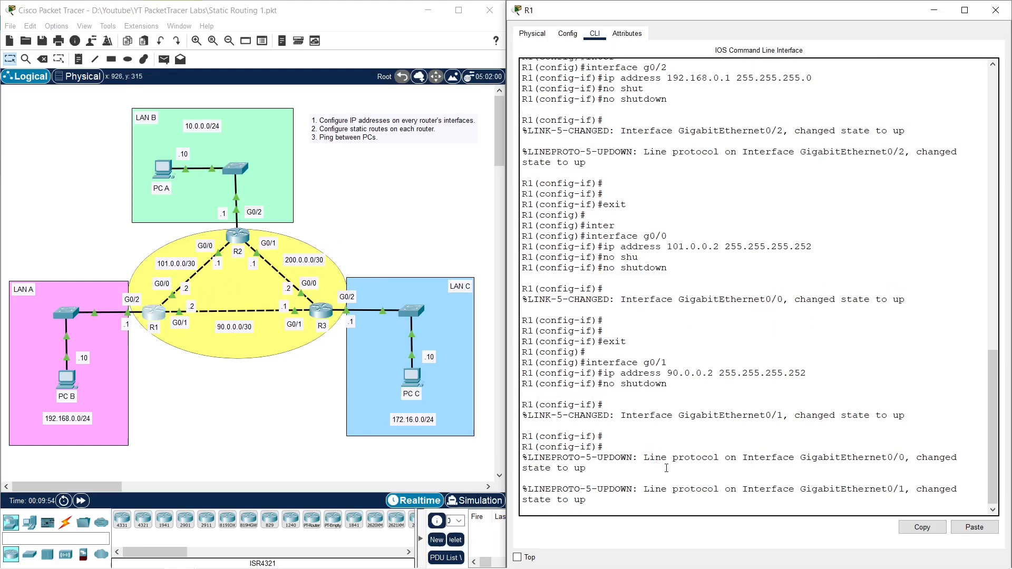
Step: Leave interface configuration on R1 and return to global configuration mode
{"action": "left_click", "coordinate": [665, 469]}
{"action": "key", "text": "Return"}
{"action": "type", "text": "exit"}
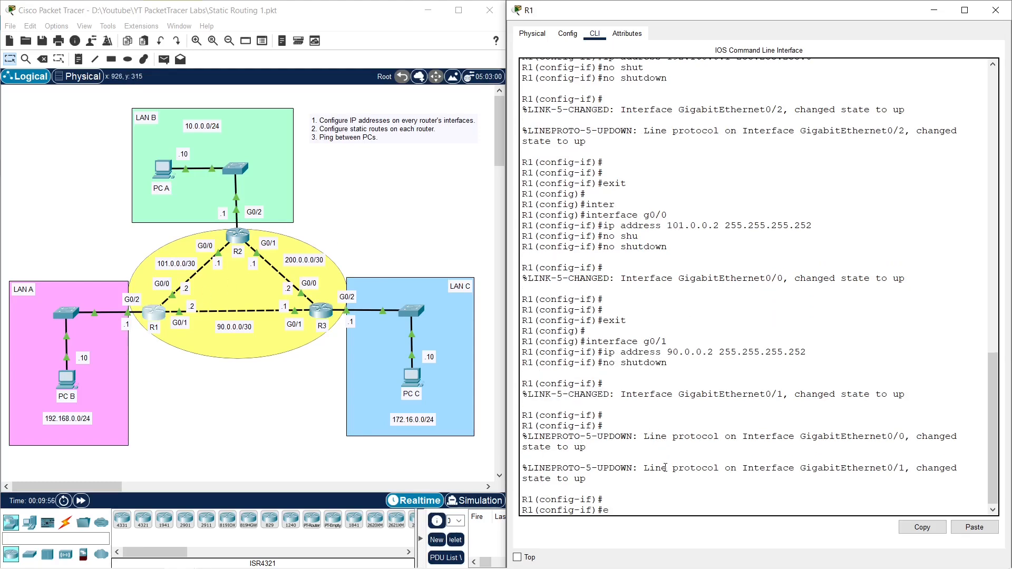
{"action": "key", "text": "Return"}
{"action": "key", "text": "Return"}
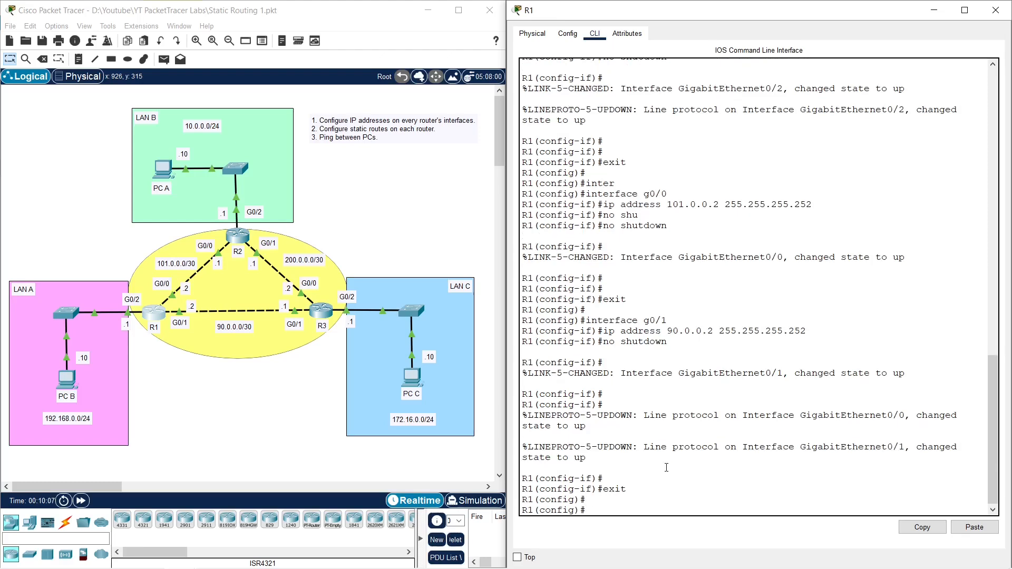
Step: Add a static route on R1 to network 10.0.0.0 with mask 255.255.255.0 via next hop 101.0.0.1
{"action": "type", "text": "ip route"}
{"action": "type", "text": "10.0.0.0"}
{"action": "type", "text": "255.255.255.0 101"}
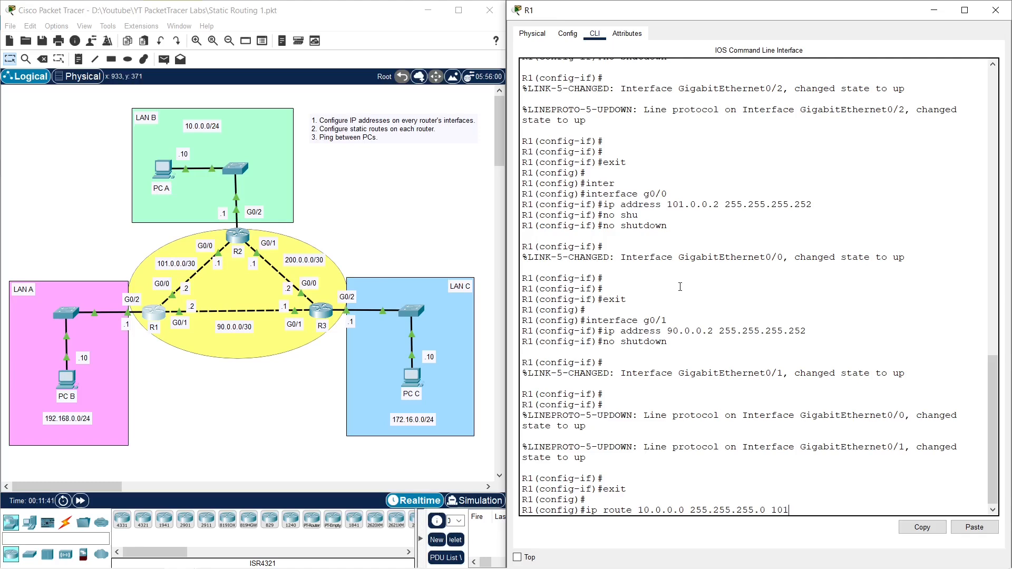
{"action": "type", "text": "0.0.1"}
{"action": "key", "text": "Return"}
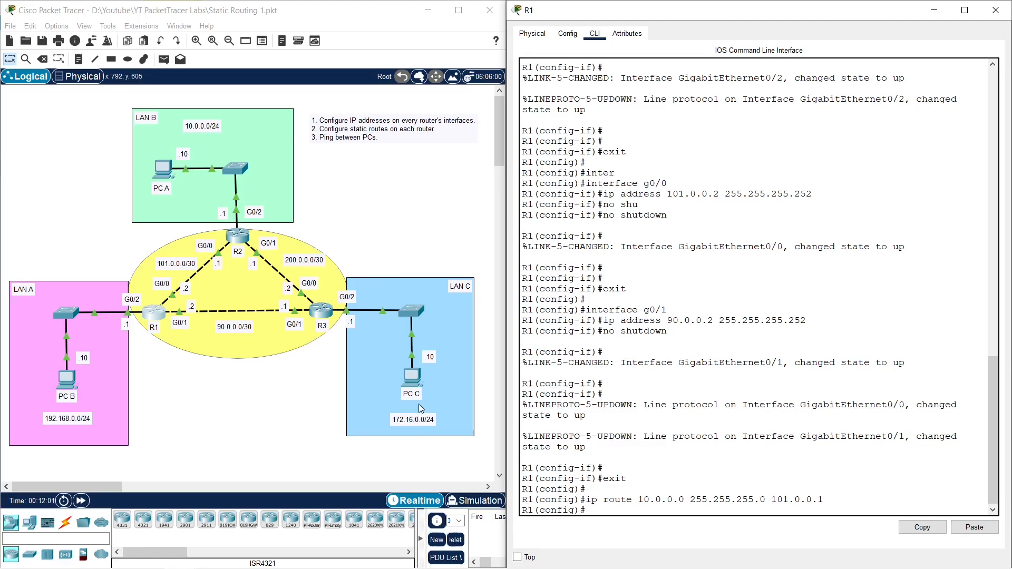
Step: Add a static route on R1 to network 172.16.0.0 with mask 255.255.255.0 via next hop 90.0.0.1
{"action": "type", "text": "ip route 17"}
{"action": "type", "text": "2.16.0.0 255.255.255"}
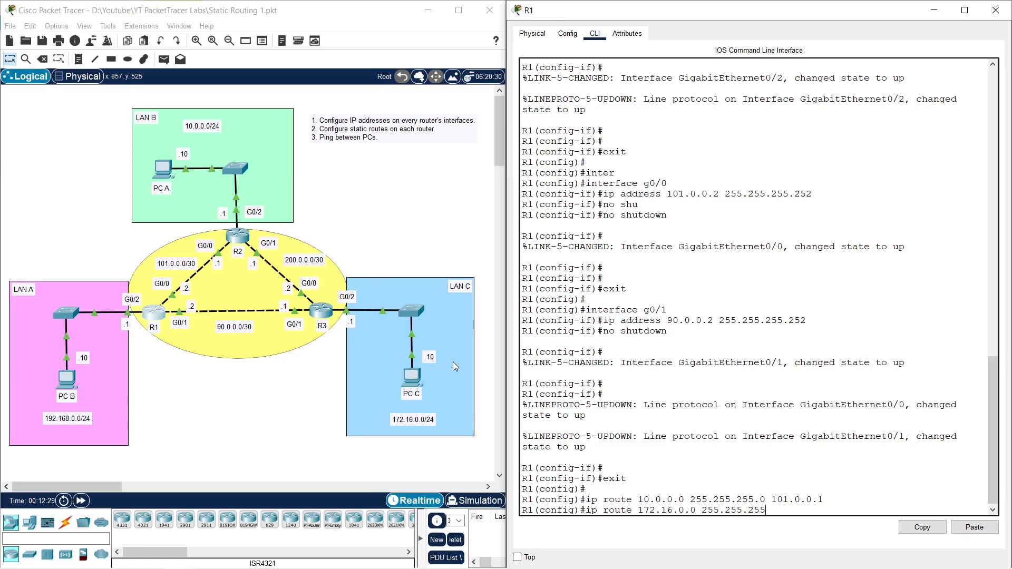
{"action": "type", "text": ".0"}
{"action": "type", "text": "190.0.1"}
{"action": "key", "text": "Return"}
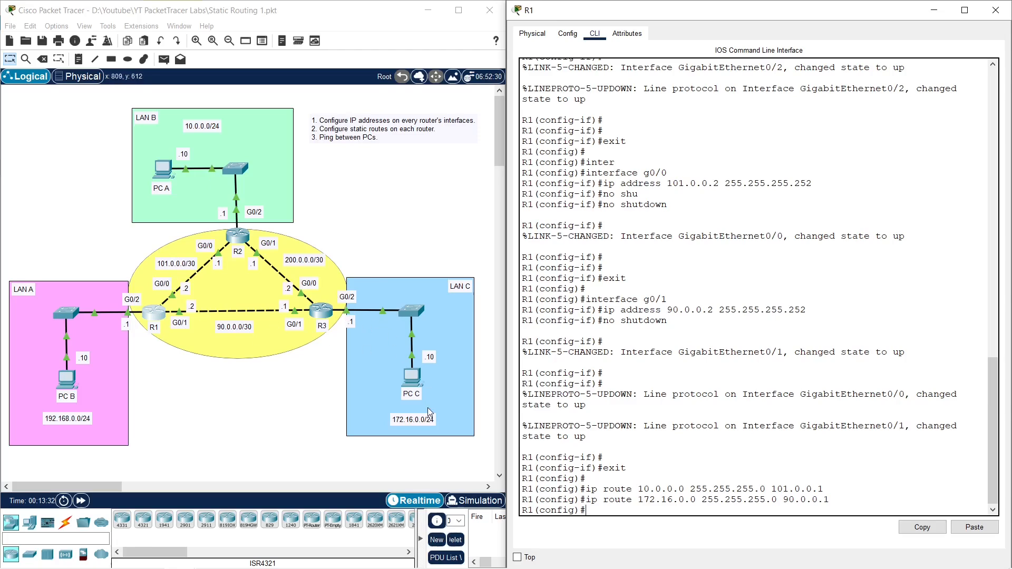
Step: Add a static route on R2 to network 192.168.0.0 with mask 255.255.255.0 via next hop 101.0.0.2
{"action": "left_click", "coordinate": [238, 237]}
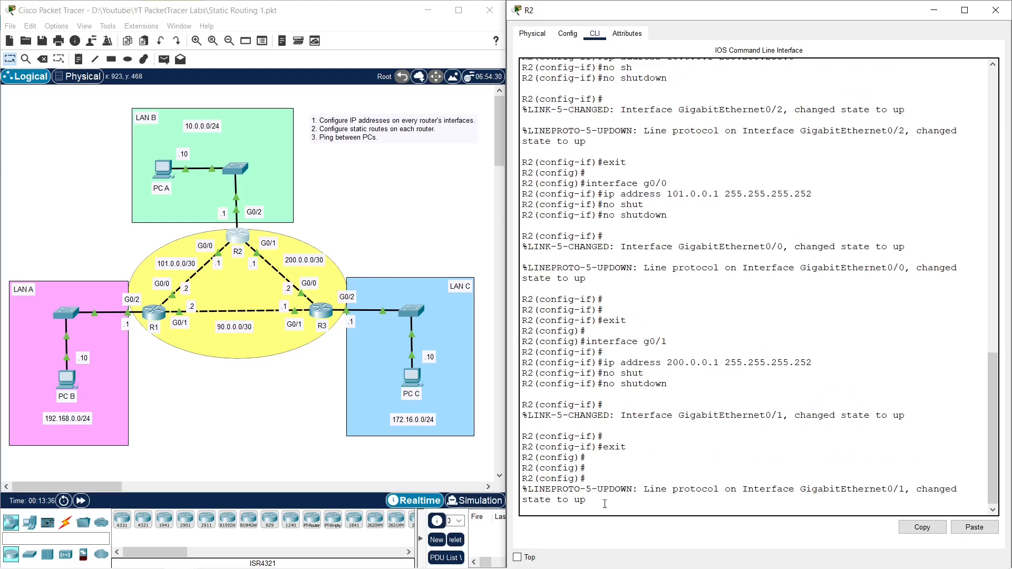
{"action": "key", "text": "Return"}
{"action": "key", "text": "Return"}
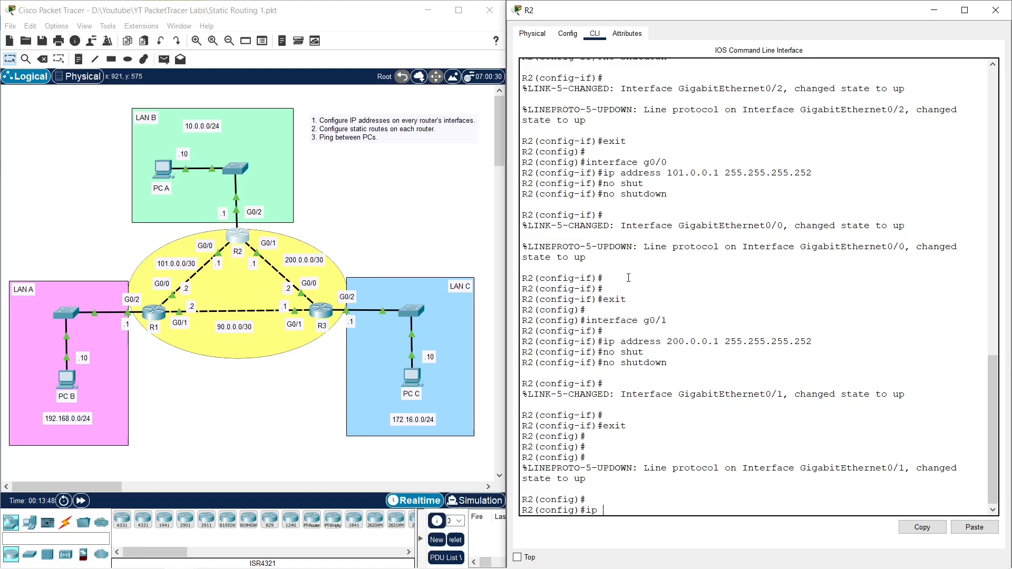
{"action": "type", "text": "route"}
{"action": "type", "text": "192.168.0.0 25"}
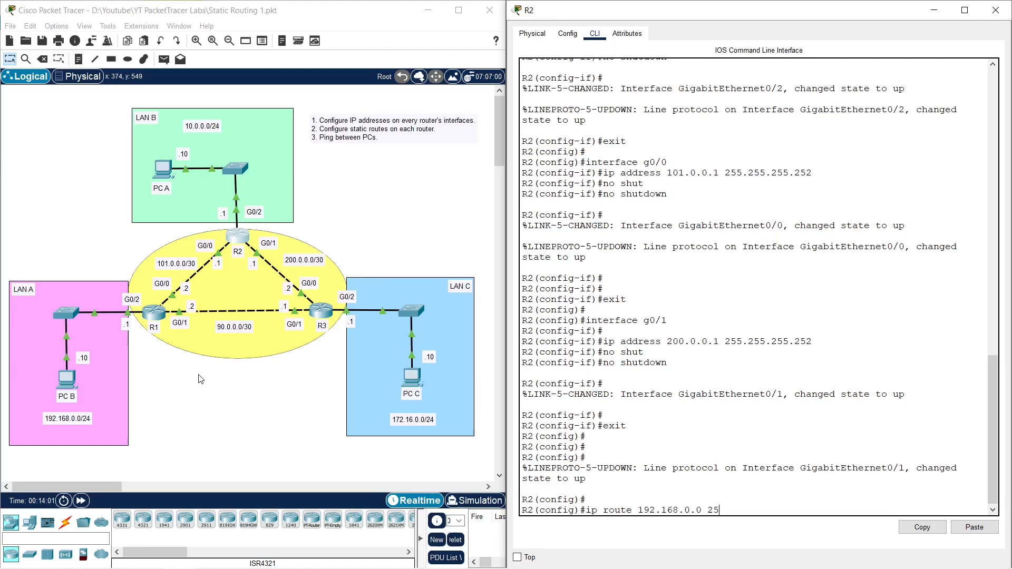
{"action": "type", "text": "5.255.255.0 101."}
{"action": "type", "text": "0."}
{"action": "type", "text": "1.0.0.2"}
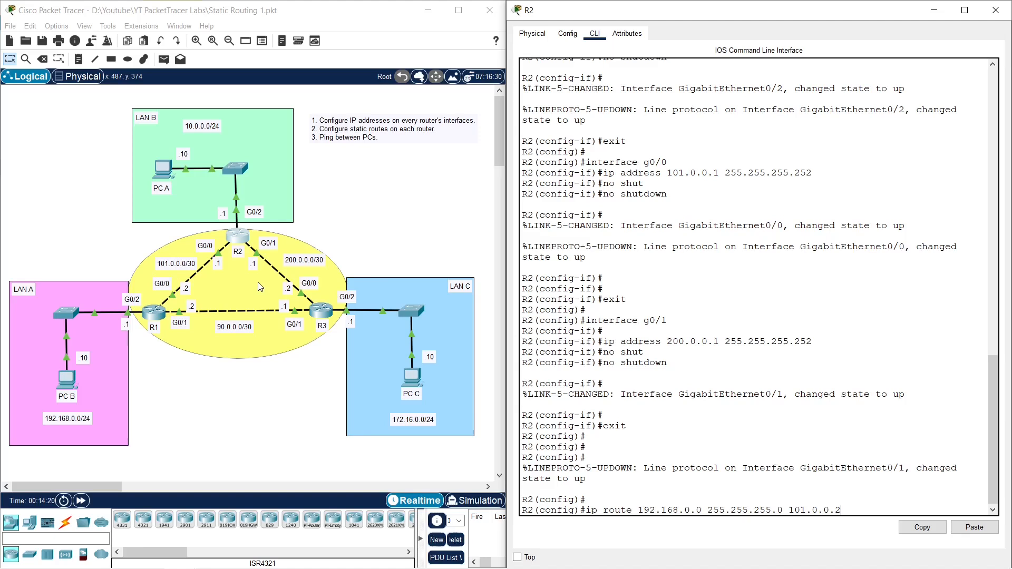
{"action": "key", "text": "Return"}
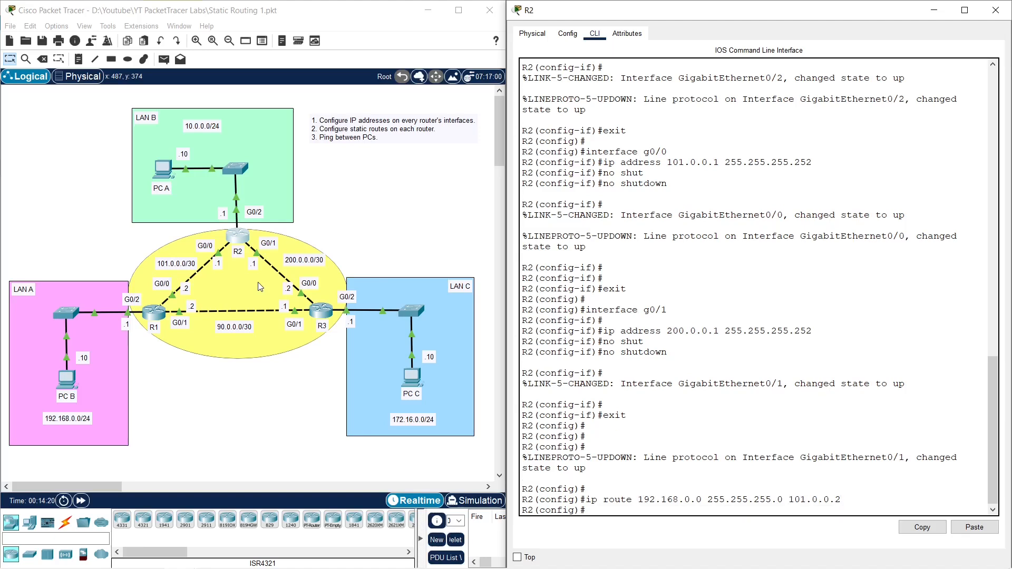
Step: Add a static route on R2 to network 172.16.0.0 with mask 255.255.255.0 via next hop 200.0.0.2
{"action": "type", "text": "ip route"}
{"action": "type", "text": "62."}
{"action": "key", "text": "BackSpace"}
{"action": "key", "text": "BackSpace"}
{"action": "type", "text": "72.16"}
{"action": "type", "text": "25"}
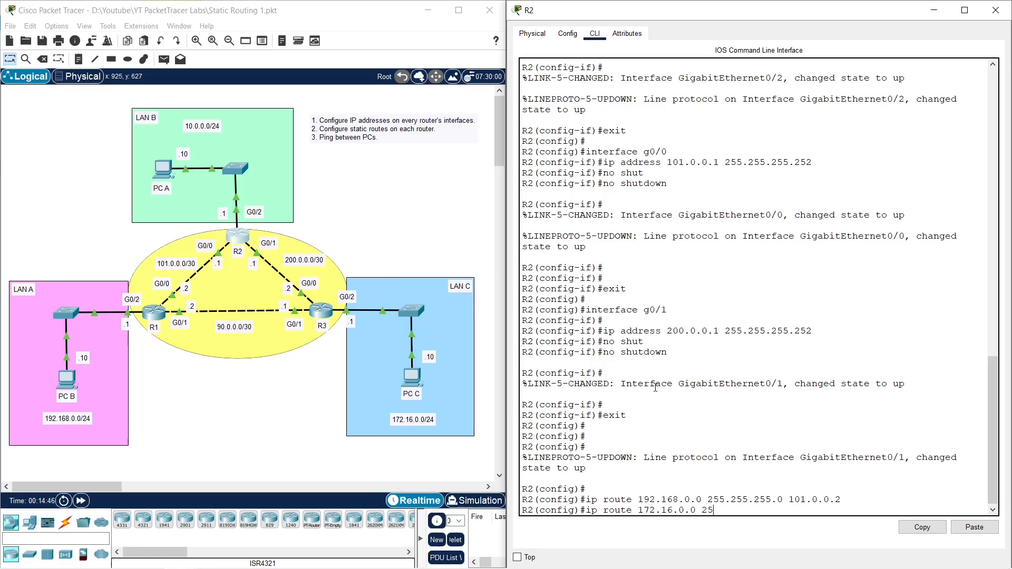
{"action": "type", "text": "5.255.255.0"}
{"action": "type", "text": "200"}
{"action": "key", "text": "BackSpace"}
{"action": "key", "text": "BackSpace"}
{"action": "key", "text": "BackSpace"}
{"action": "key", "text": "BackSpace"}
{"action": "type", "text": "200.0.0.2"}
{"action": "key", "text": "Return"}
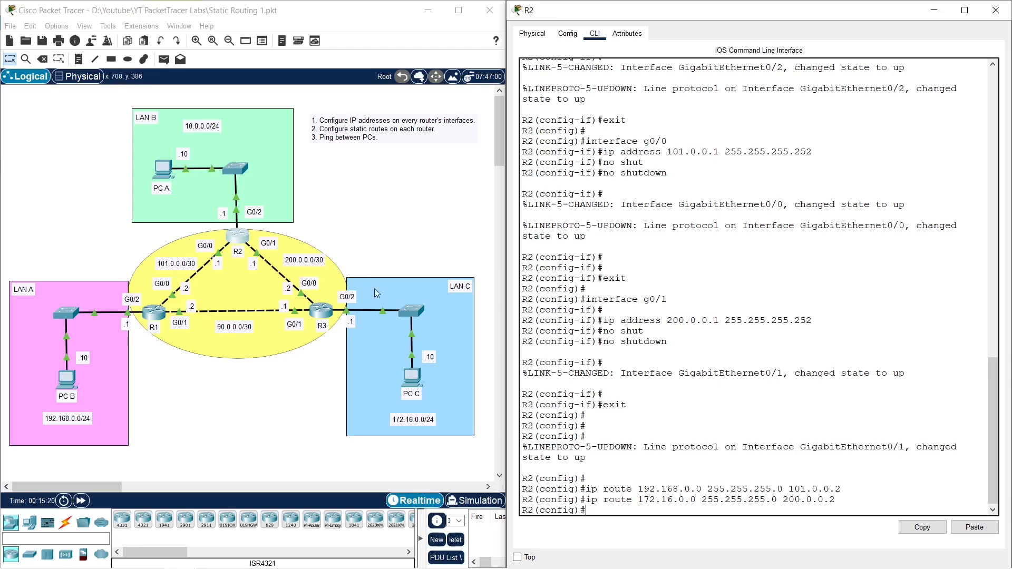
Step: Add a static route on R3 to network 10.0.0.0 with mask 255.255.255.0 via next hop 200.0.0.1
{"action": "left_click", "coordinate": [314, 319]}
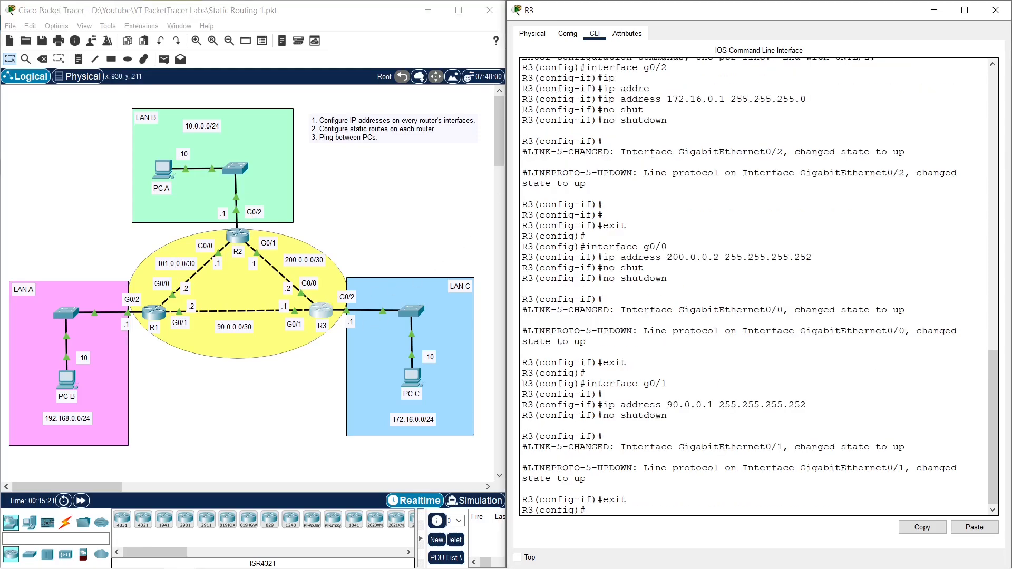
{"action": "key", "text": "Return"}
{"action": "key", "text": "Return"}
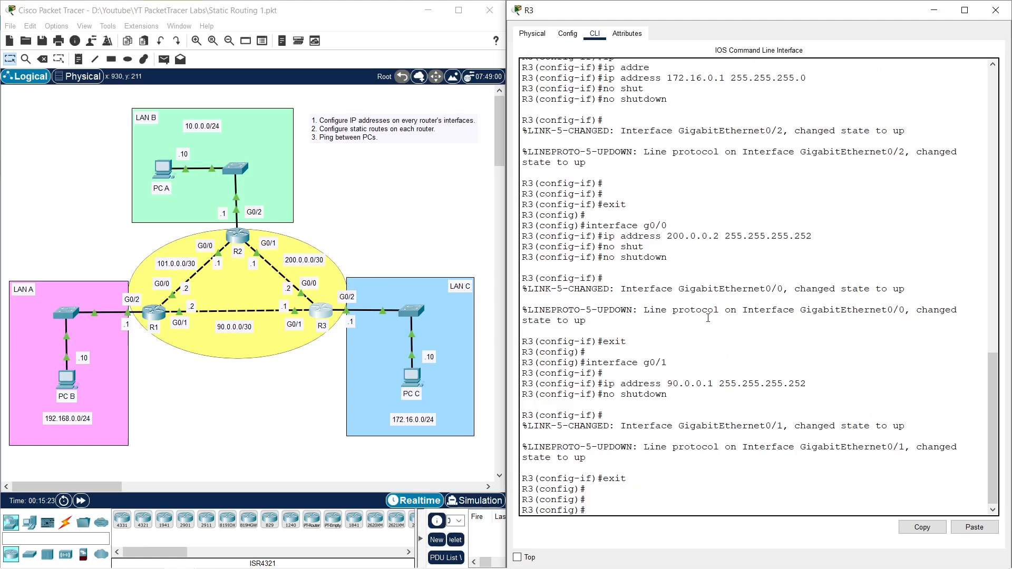
{"action": "type", "text": "ip route 1"}
{"action": "type", "text": "0."}
{"action": "type", "text": "0.0 255.25"}
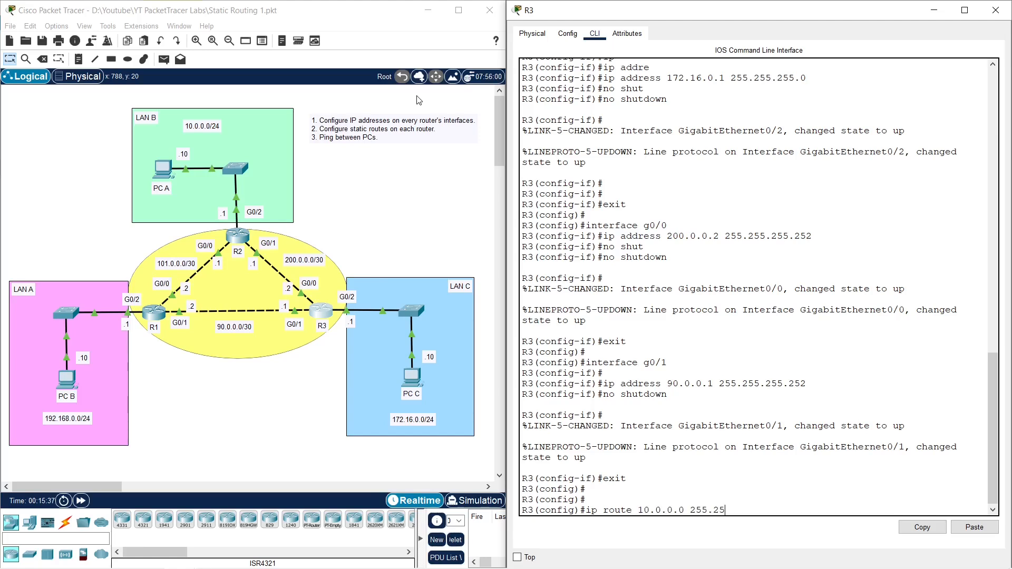
{"action": "type", "text": "5.255.0"}
{"action": "type", "text": "200.0.0.1"}
{"action": "key", "text": "Return"}
Step: Add a static route on R3 to network 192.168.0.0 with mask 255.255.255.0 via next hop 90.0.0.2
{"action": "type", "text": "ip route"}
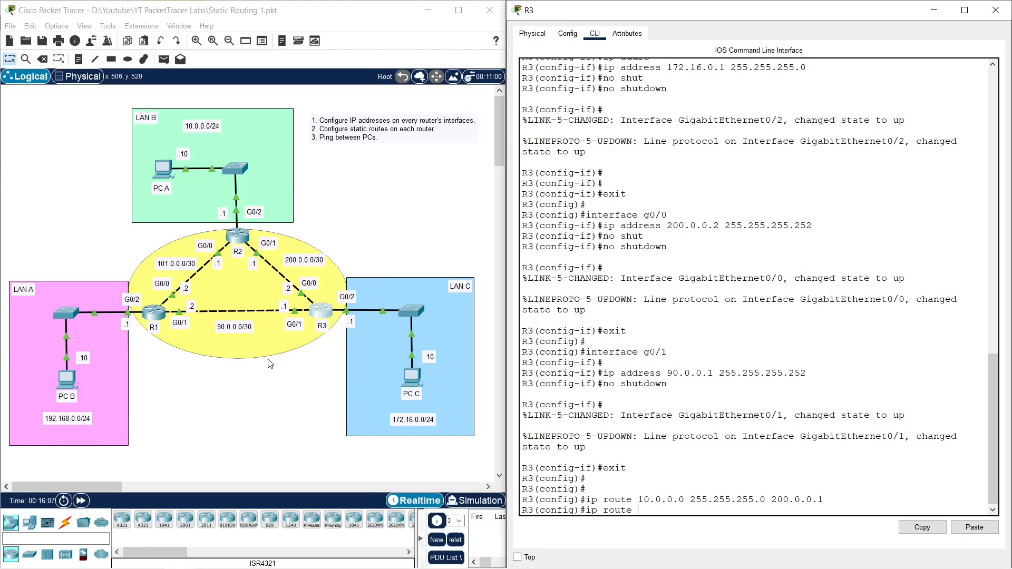
{"action": "type", "text": "192.168."}
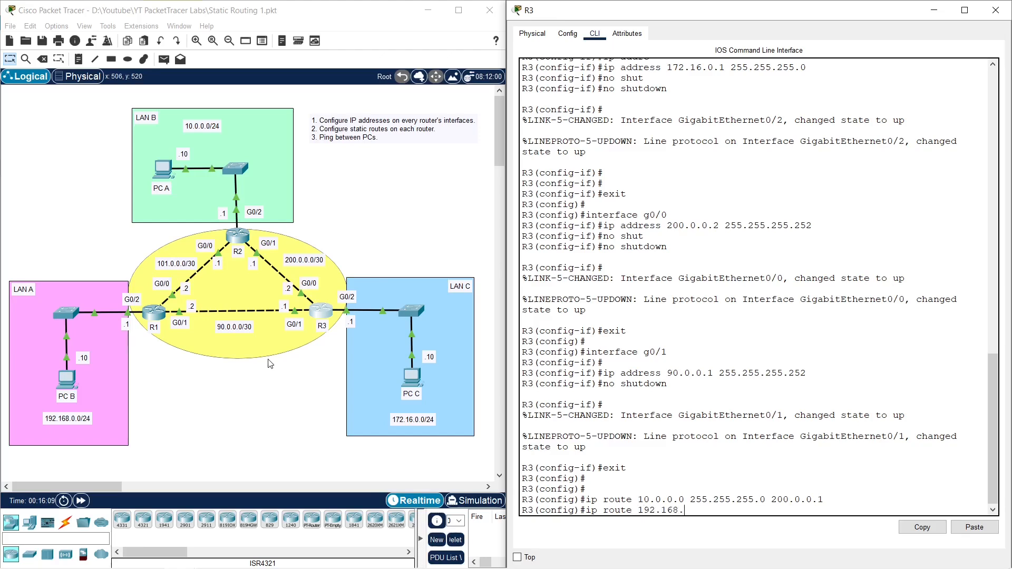
{"action": "type", "text": "0.0 255.255.255.0"}
{"action": "type", "text": "90.0.0.2"}
{"action": "key", "text": "Return"}
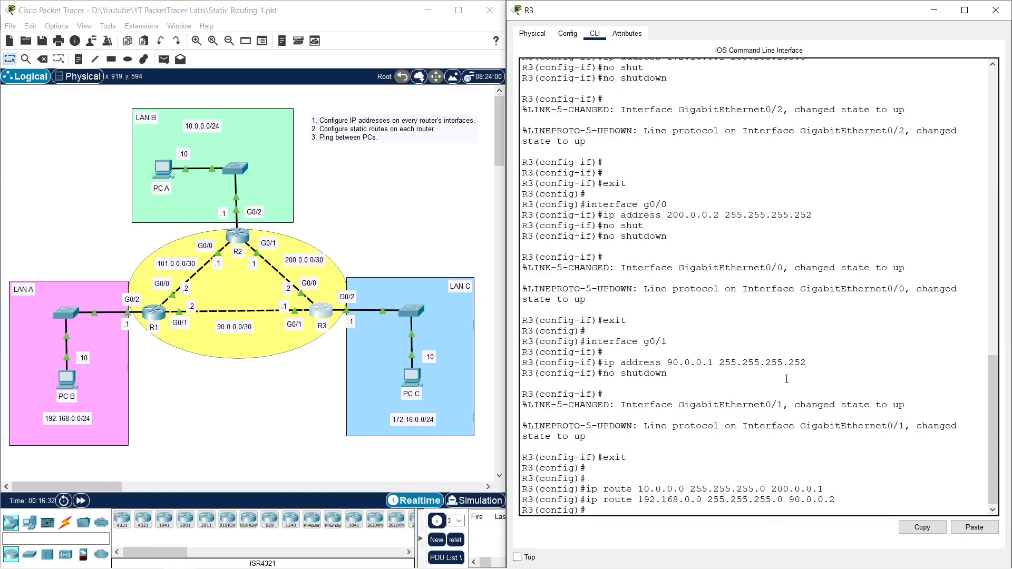
Step: Leave global configuration mode on R3 and display its full IP routing table with show ip route
{"action": "type", "text": "exi"}
{"action": "key", "text": "BackSpace"}
{"action": "key", "text": "BackSpace"}
{"action": "key", "text": "Return"}
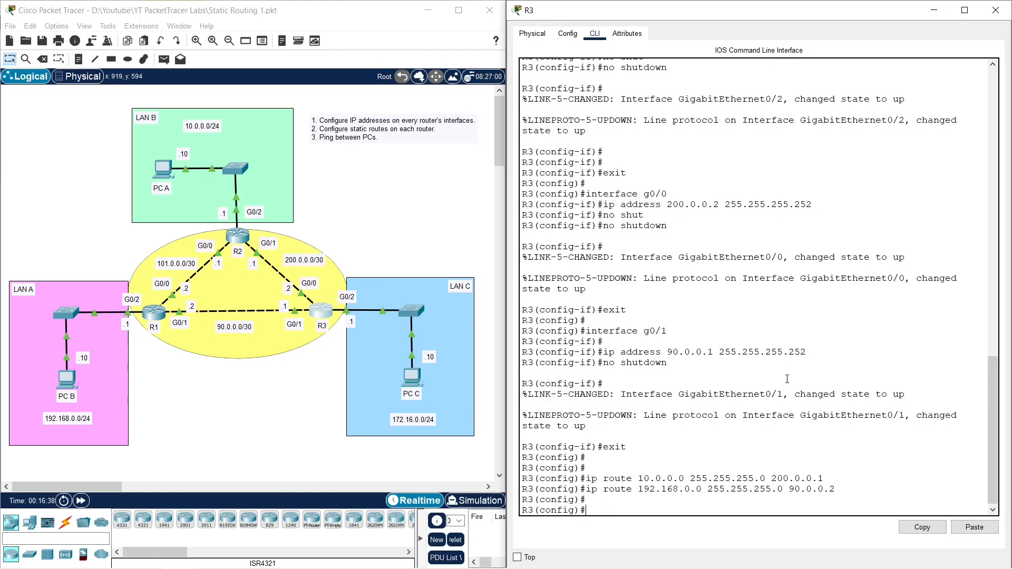
{"action": "key", "text": "Return"}
{"action": "key", "text": "Return"}
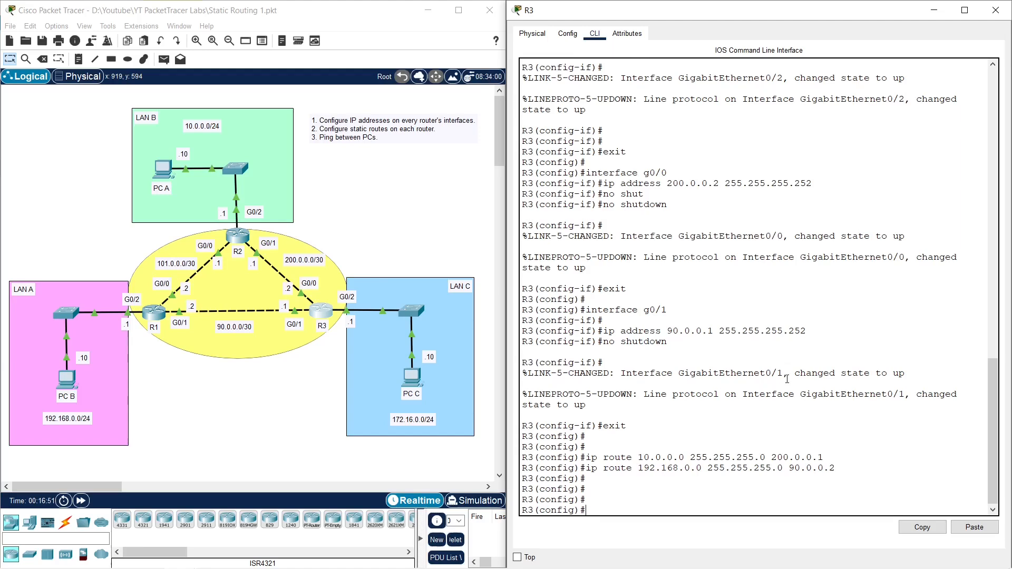
{"action": "type", "text": "exit"}
{"action": "key", "text": "Return"}
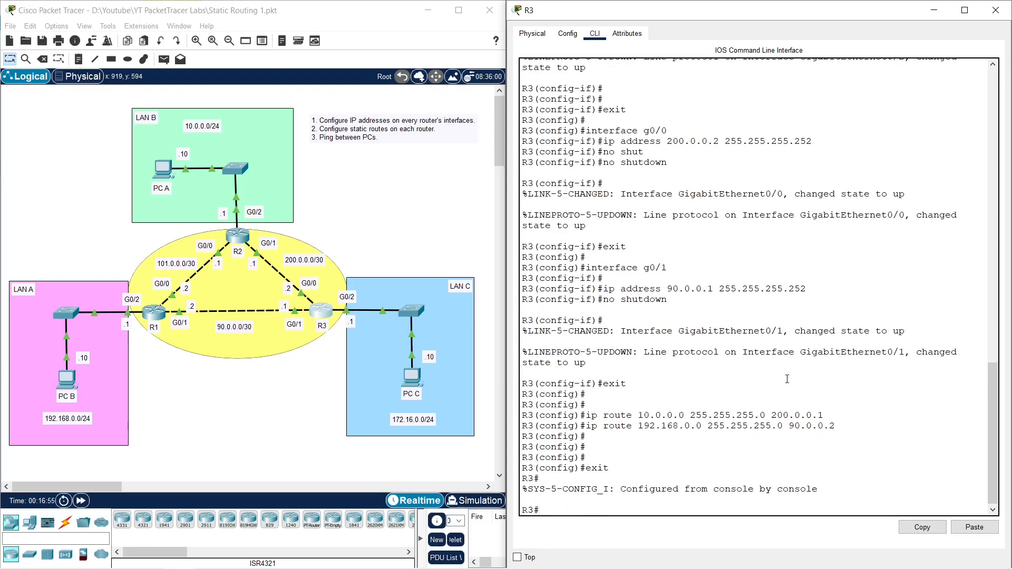
{"action": "type", "text": "show ip route"}
{"action": "key", "text": "Return"}
{"action": "key", "text": "space"}
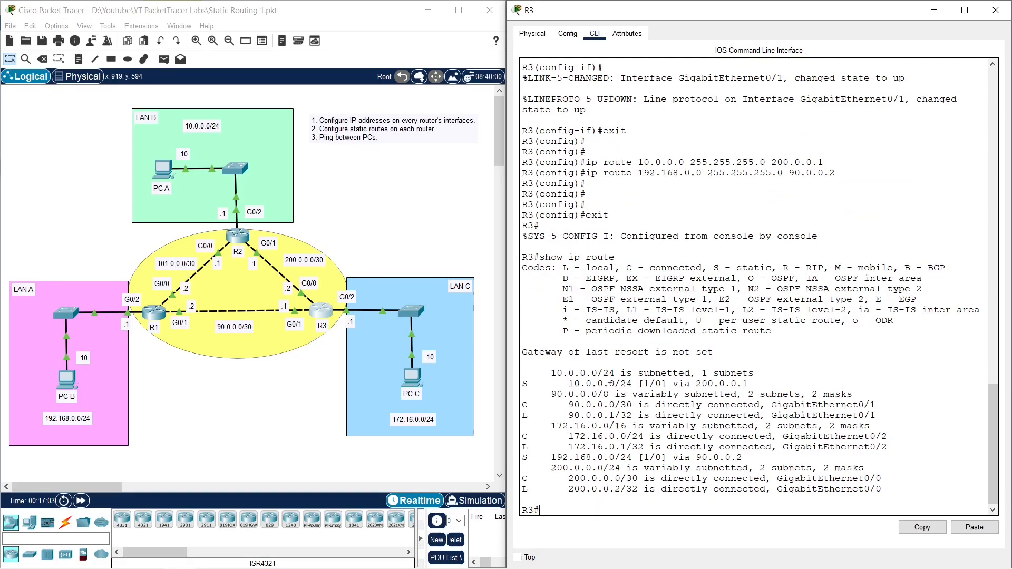
Step: Examine the static entries for 10.0.0.0/24 and 192.168.0.0/24 and their next hops in R3's routing table
{"action": "left_click_drag", "start_coordinate": [884, 490], "coordinate": [523, 373]}
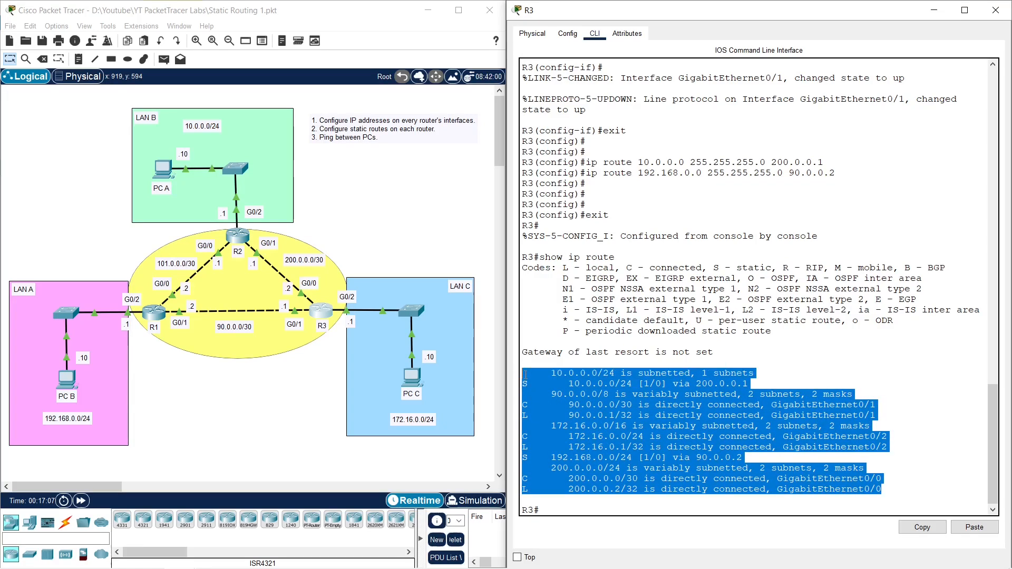
{"action": "left_click", "coordinate": [650, 424]}
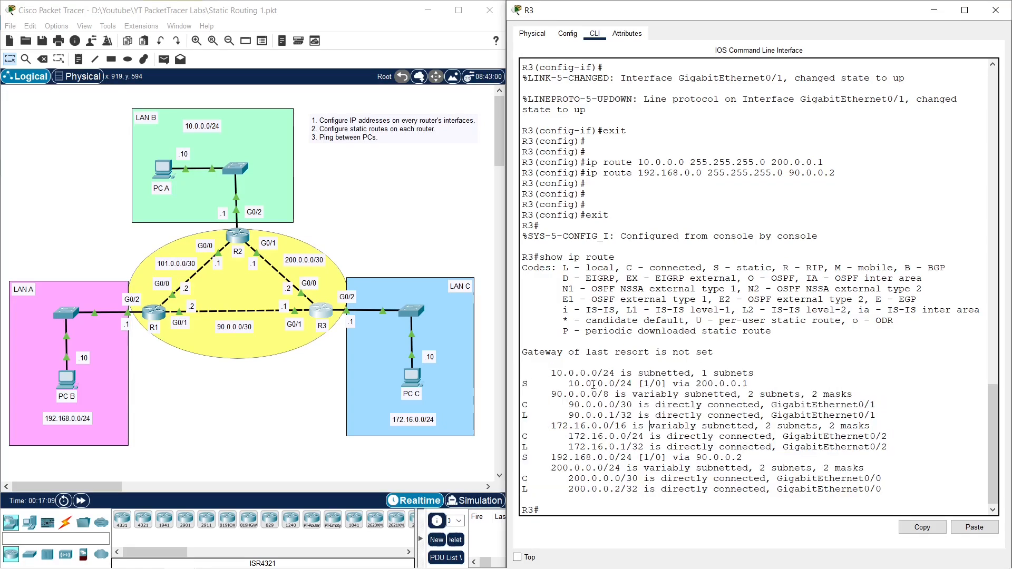
{"action": "left_click_drag", "start_coordinate": [521, 384], "coordinate": [750, 381]}
{"action": "left_click_drag", "start_coordinate": [569, 383], "coordinate": [615, 383]}
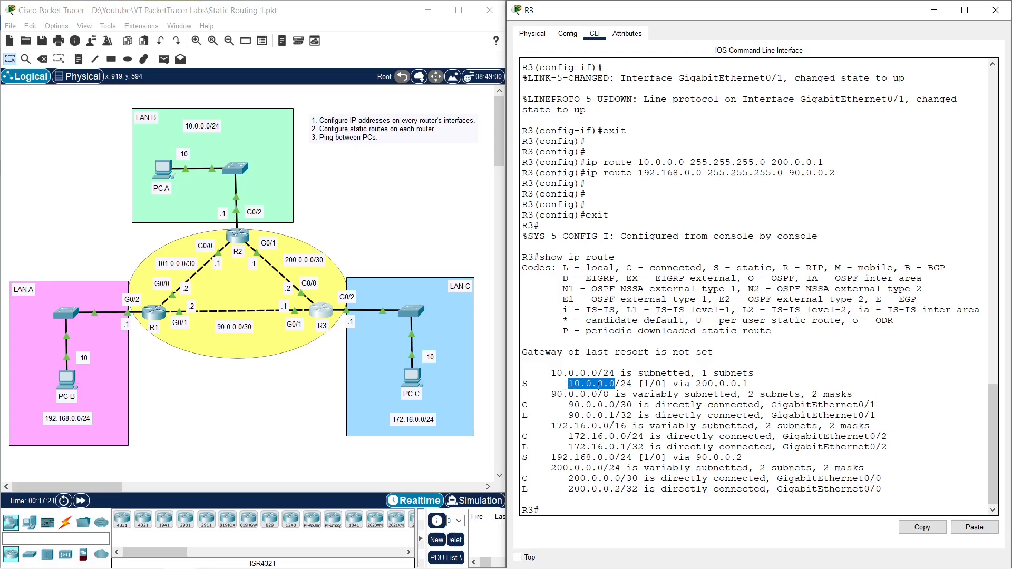
{"action": "left_click", "coordinate": [616, 383]}
{"action": "left_click_drag", "start_coordinate": [673, 384], "coordinate": [696, 383]}
{"action": "left_click", "coordinate": [744, 384]}
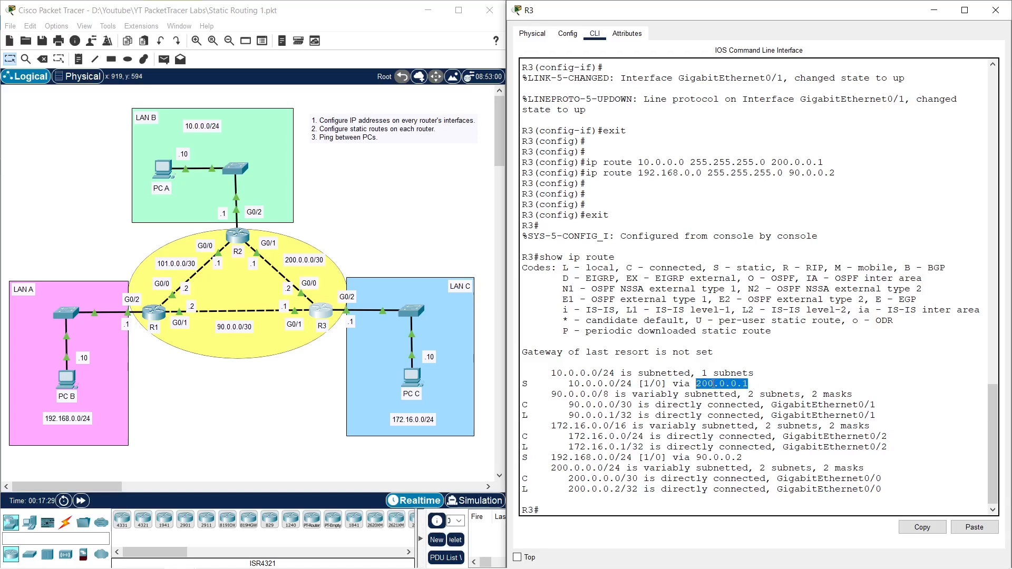
{"action": "left_click", "coordinate": [523, 457]}
{"action": "left_click_drag", "start_coordinate": [523, 457], "coordinate": [634, 457]}
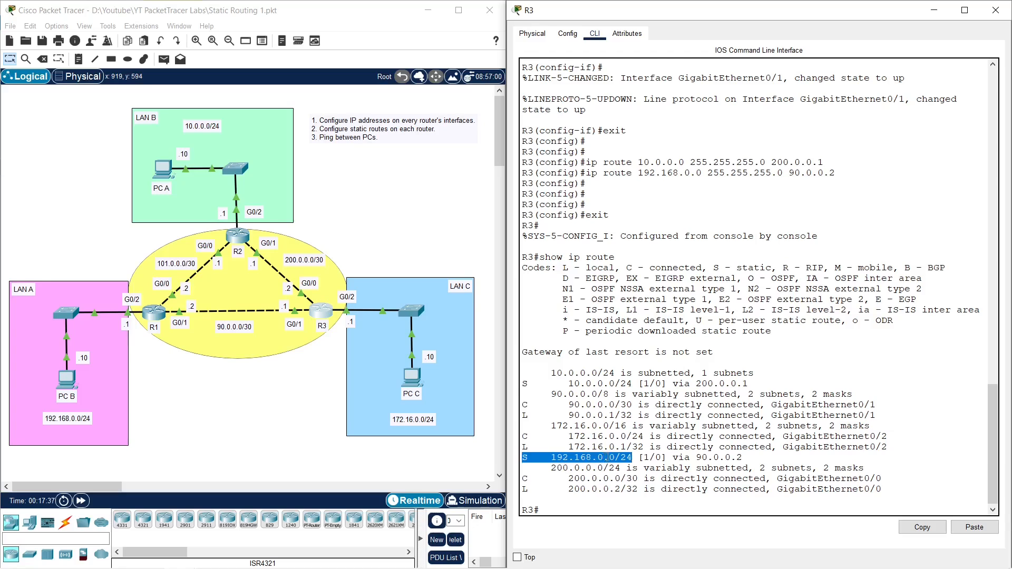
{"action": "left_click_drag", "start_coordinate": [673, 457], "coordinate": [742, 457]}
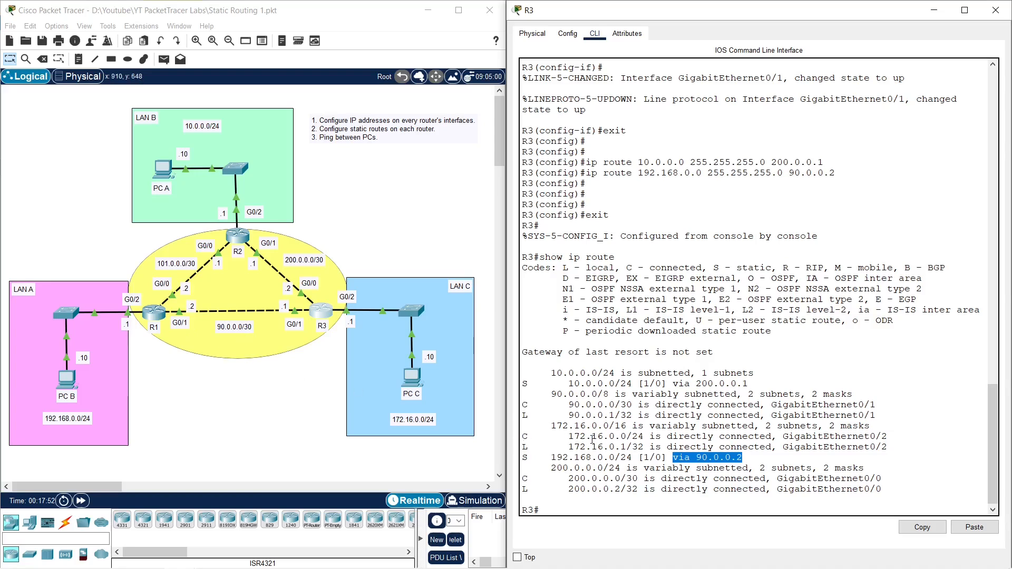
{"action": "left_click", "coordinate": [727, 457]}
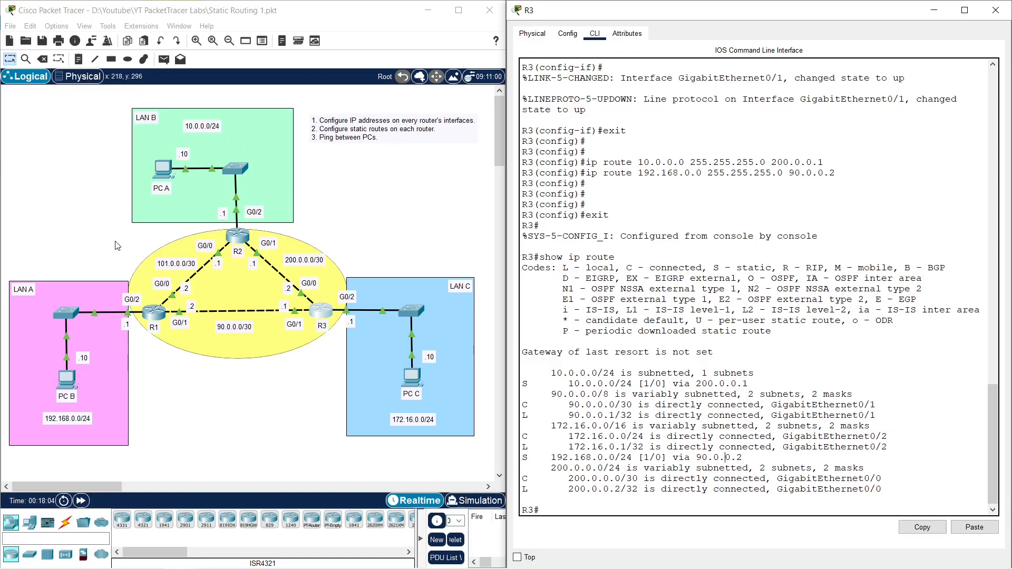
Step: Open the command prompt on PC A and ping PC C at 172.16.0.10
{"action": "left_click", "coordinate": [94, 236]}
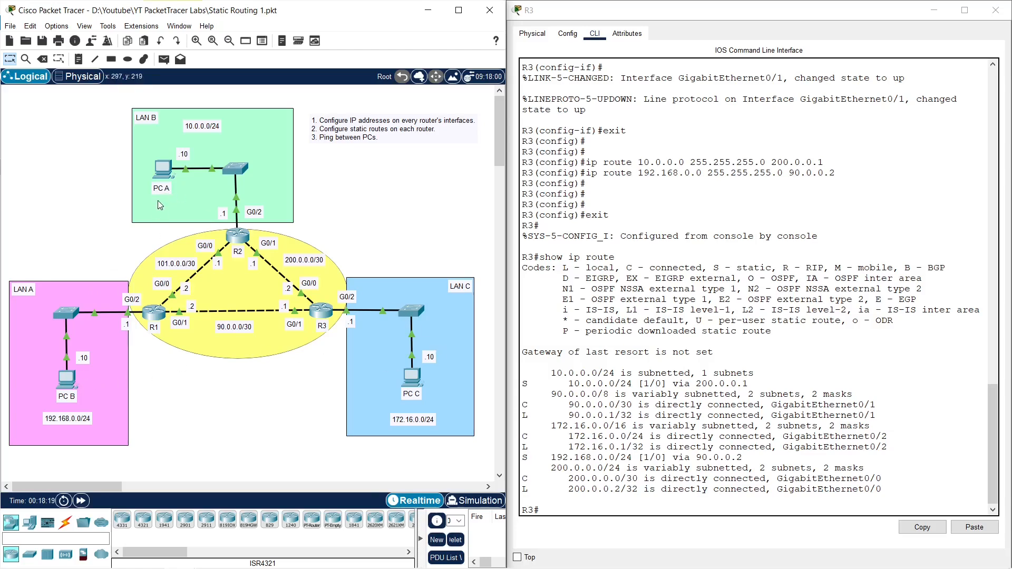
{"action": "left_click", "coordinate": [164, 166]}
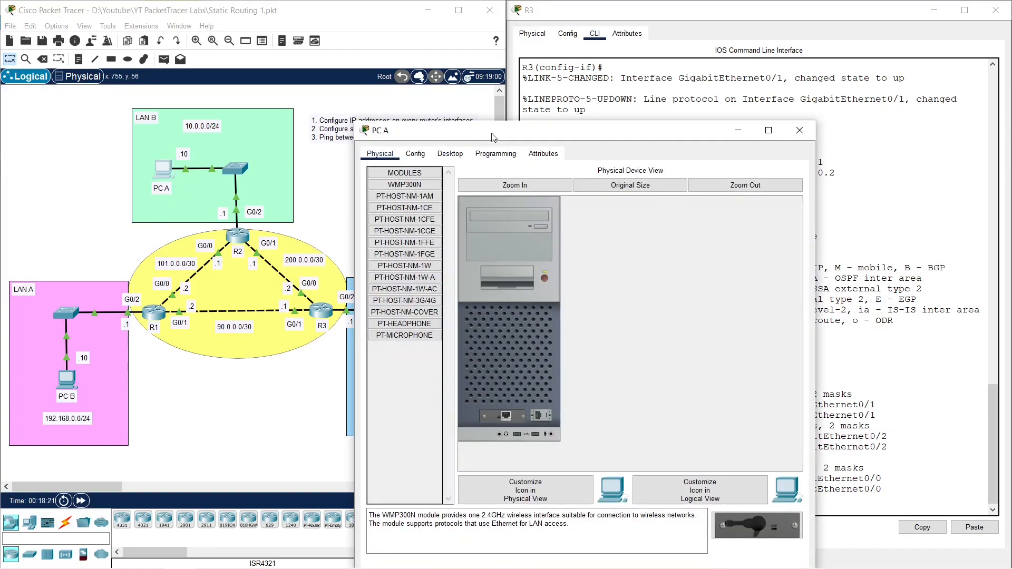
{"action": "left_click_drag", "start_coordinate": [503, 132], "coordinate": [1008, 134]}
{"action": "left_click", "coordinate": [613, 34]}
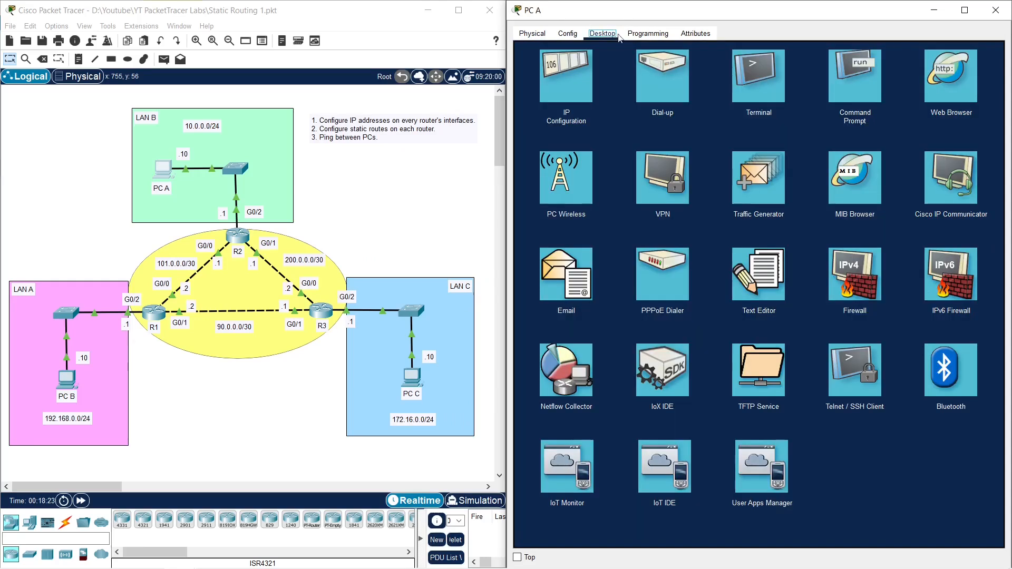
{"action": "left_click", "coordinate": [878, 103]}
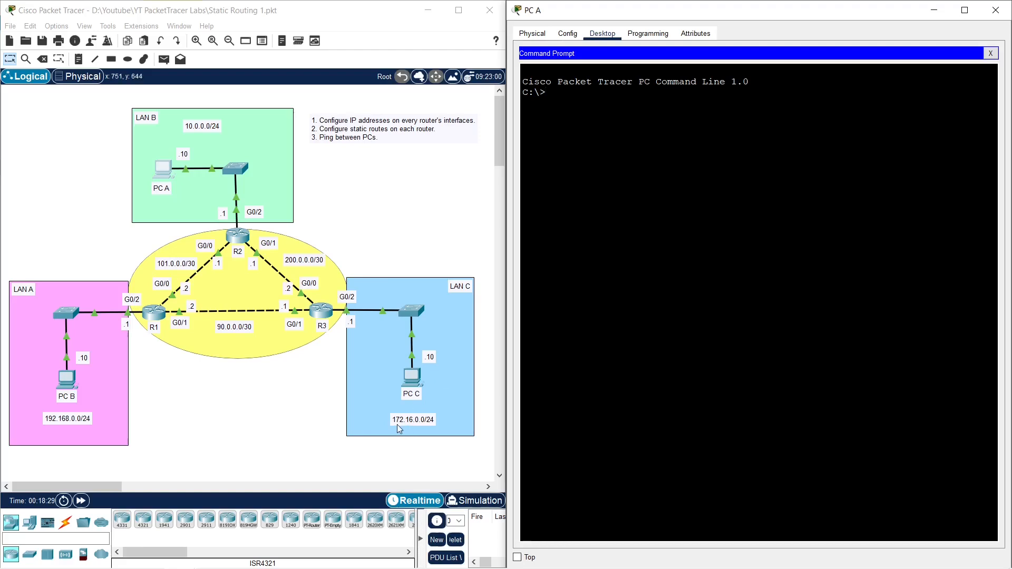
{"action": "type", "text": "ping"}
{"action": "key", "text": "BackSpace"}
{"action": "key", "text": "BackSpace"}
{"action": "key", "text": "BackSpace"}
{"action": "type", "text": "ping 172.16.0.10"}
{"action": "key", "text": "Return"}
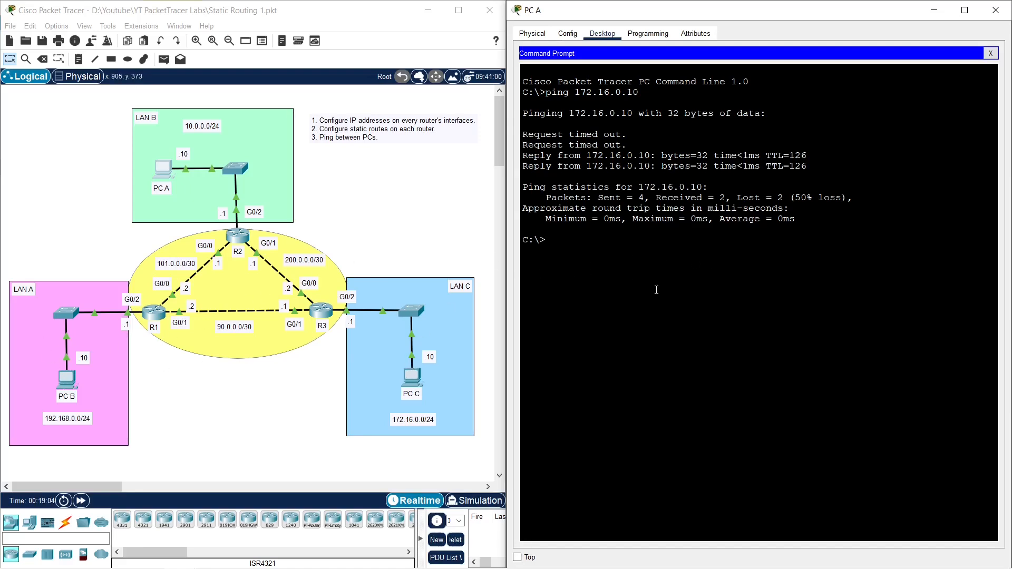
Step: Ping PC B at 192.168.0.10 from PC A and check the replies
{"action": "type", "text": "ping"}
{"action": "type", "text": " 172."}
{"action": "key", "text": "BackSpace"}
{"action": "key", "text": "BackSpace"}
{"action": "type", "text": "92.168.0.10"}
{"action": "key", "text": "Return"}
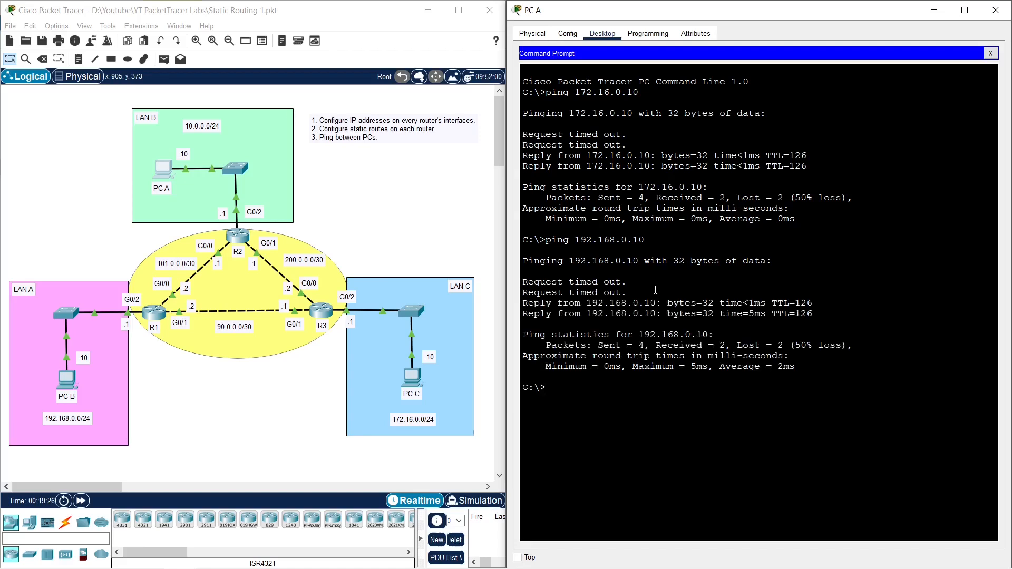
{"action": "left_click_drag", "start_coordinate": [813, 315], "coordinate": [524, 304]}
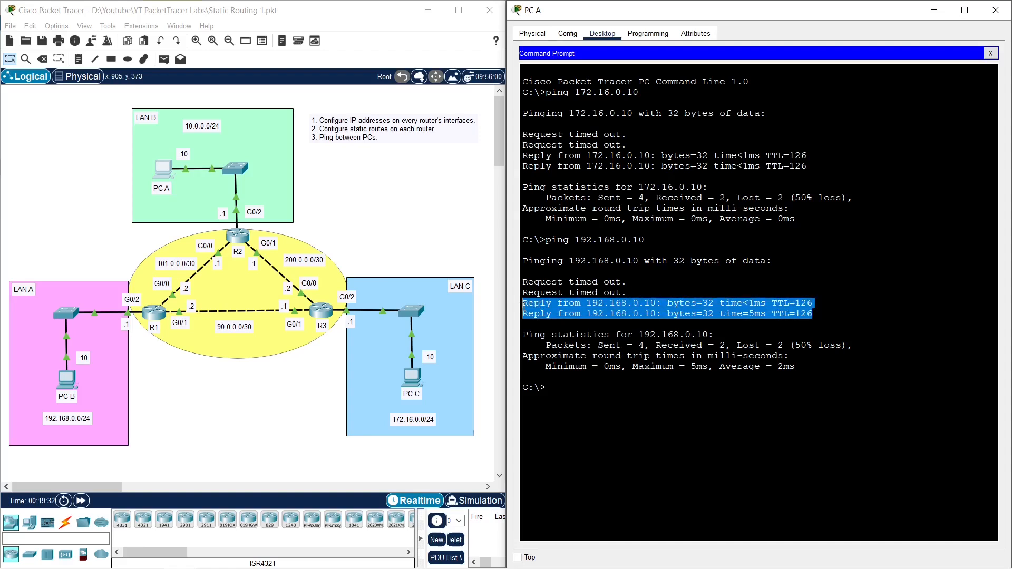
{"action": "left_click", "coordinate": [633, 317]}
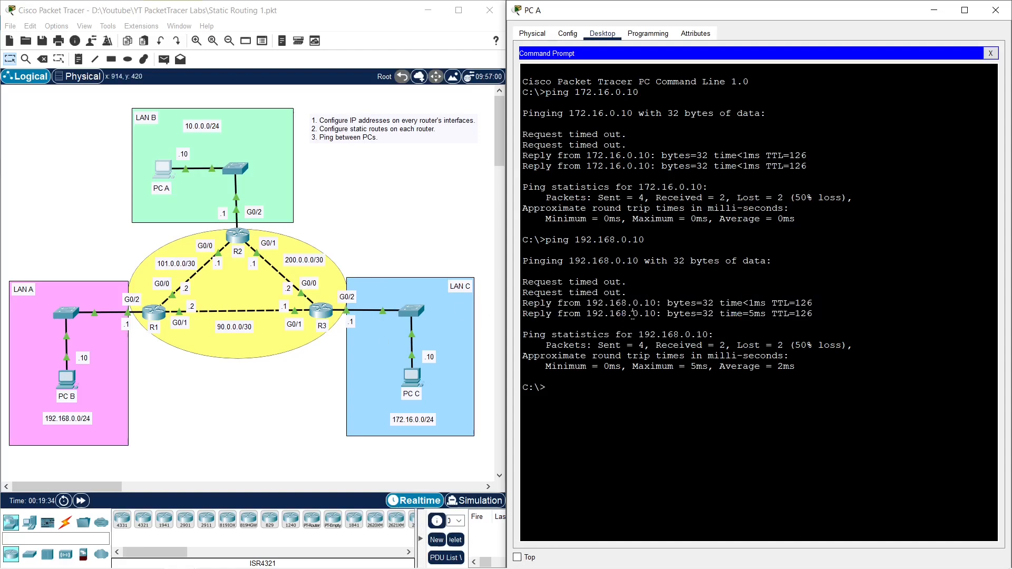
Step: Open the command prompt on PC B and ping PC C at 172.16.0.10
{"action": "left_click", "coordinate": [71, 379]}
{"action": "left_click_drag", "start_coordinate": [496, 112], "coordinate": [1010, 127]}
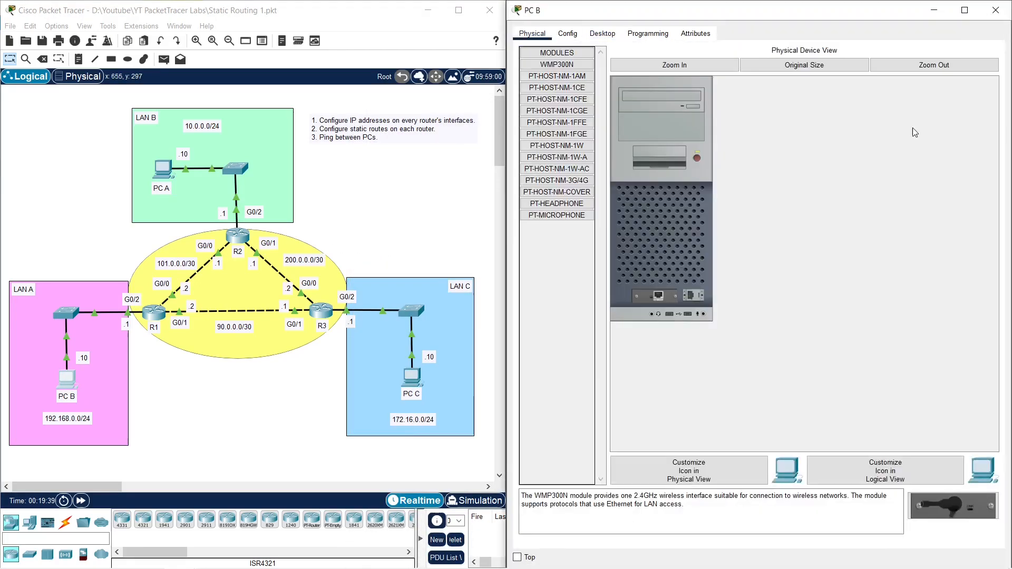
{"action": "left_click", "coordinate": [604, 34]}
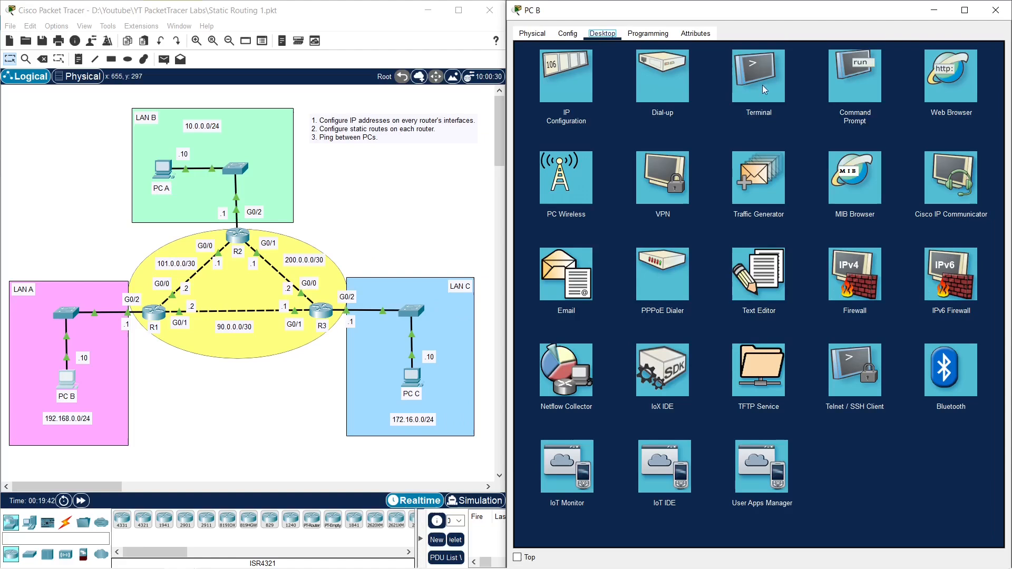
{"action": "left_click", "coordinate": [871, 87]}
{"action": "type", "text": "ping "}
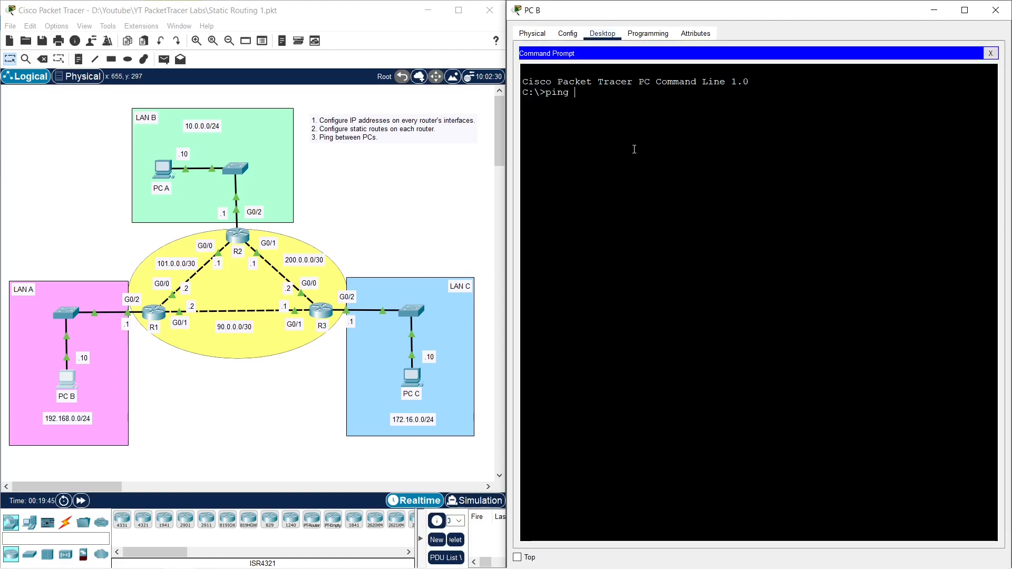
{"action": "type", "text": "172"}
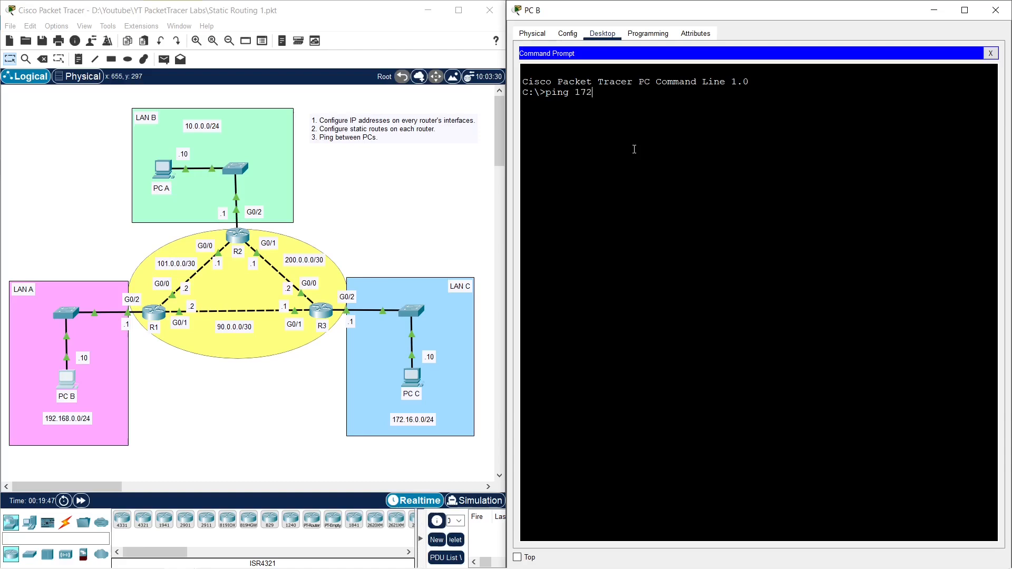
{"action": "type", "text": ".16.0.10"}
{"action": "key", "text": "Return"}
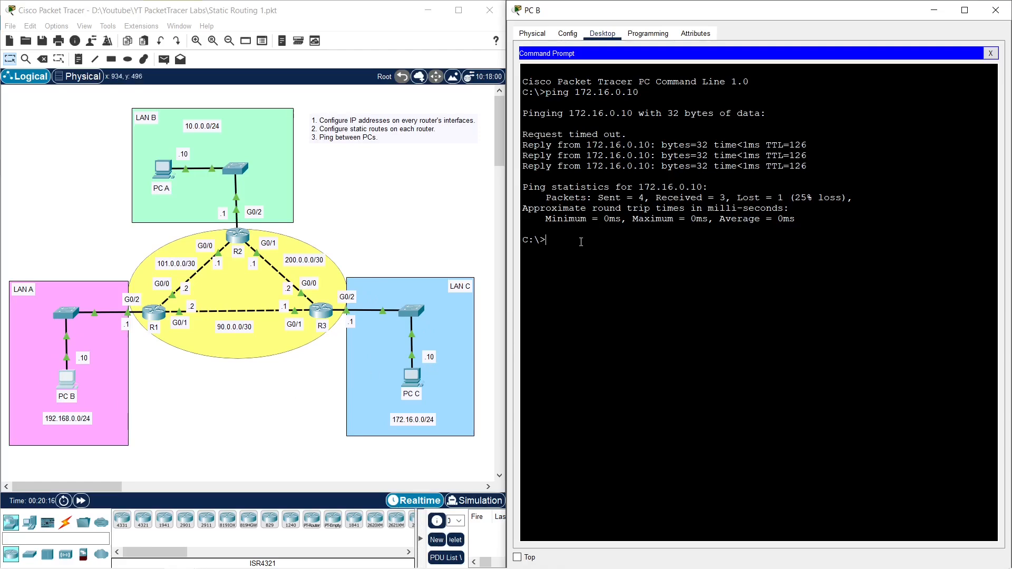
Step: Open the command prompt on PC C, ping PC A at 10.0.0.10 and check the replies
{"action": "left_click", "coordinate": [412, 377]}
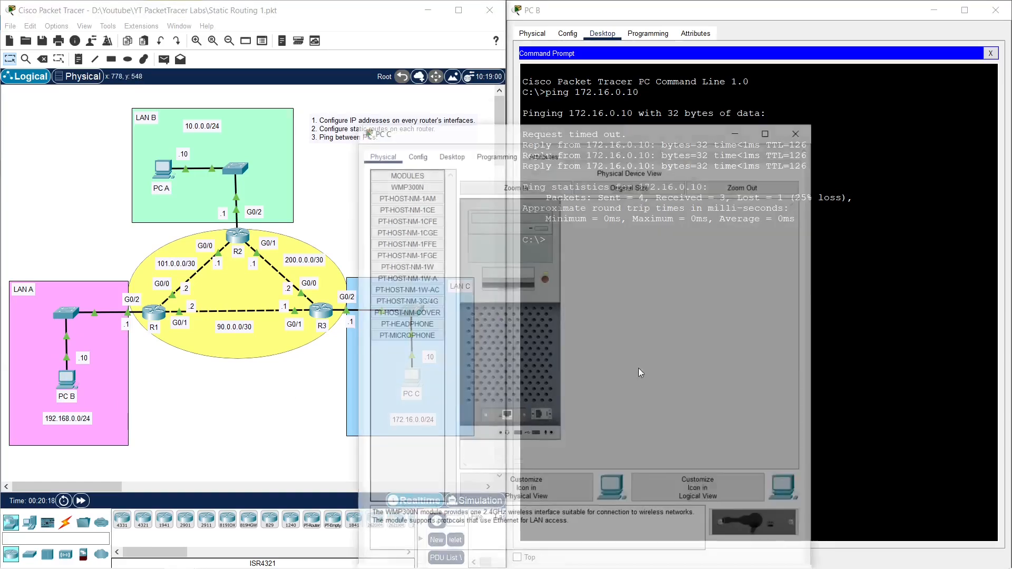
{"action": "key", "text": "super+Right"}
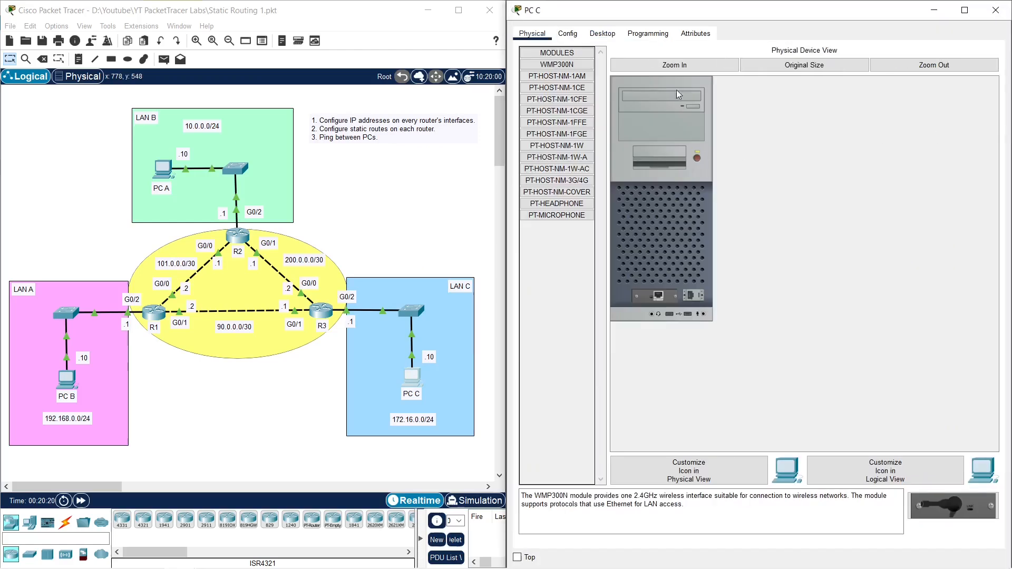
{"action": "left_click", "coordinate": [603, 33]}
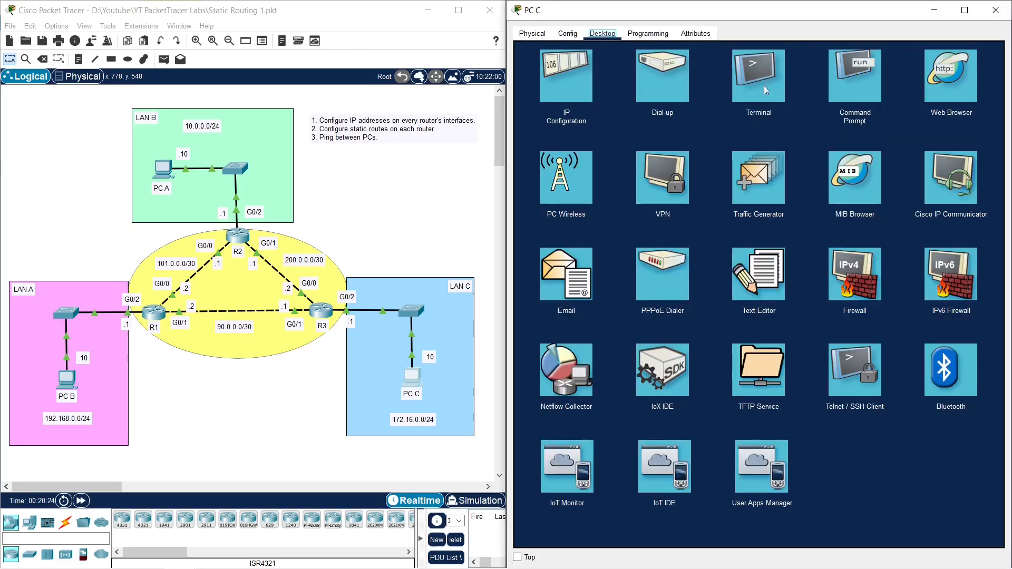
{"action": "left_click", "coordinate": [880, 83]}
{"action": "type", "text": "ping"}
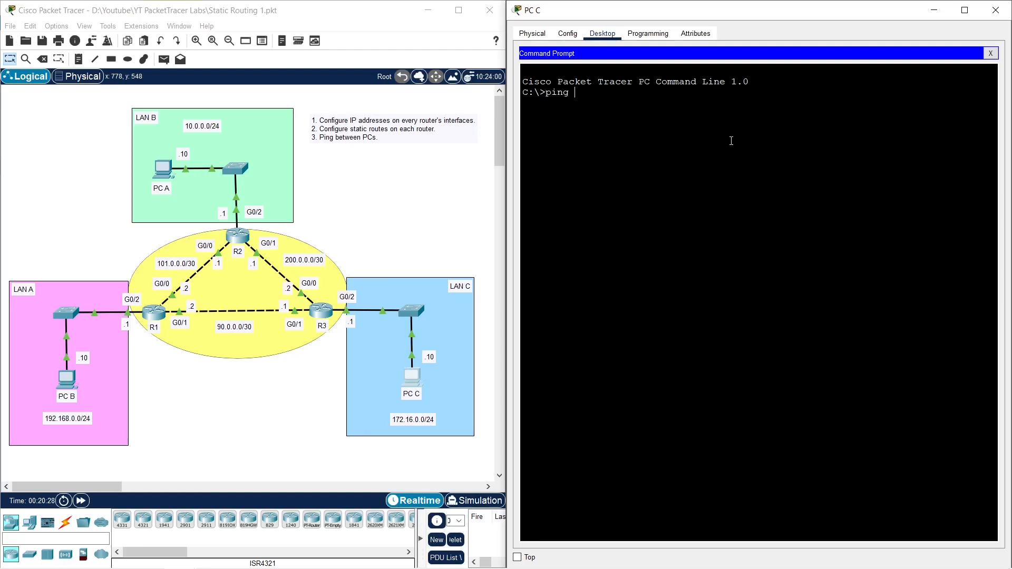
{"action": "type", "text": " 10.0.0.10"}
{"action": "key", "text": "Return"}
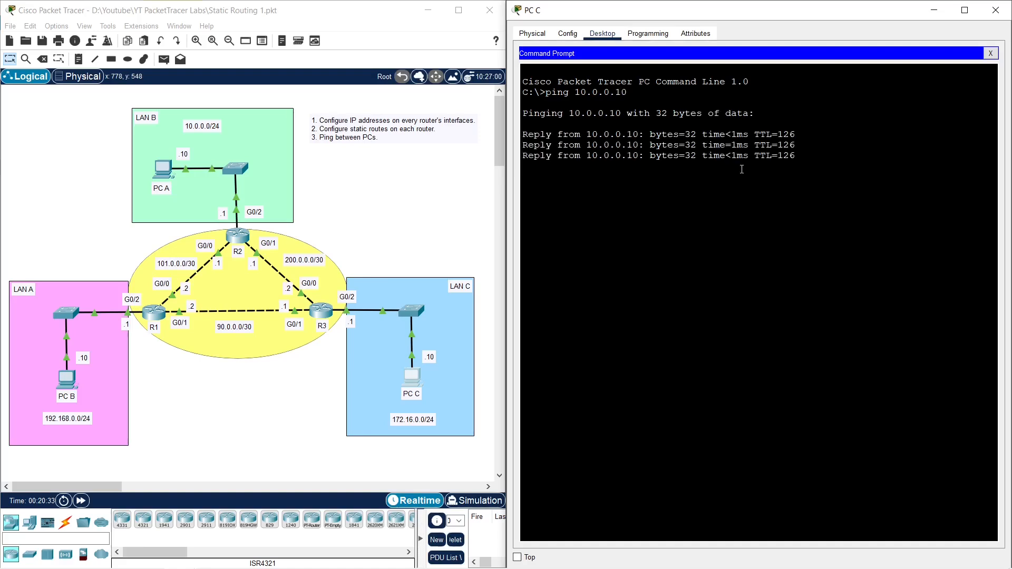
{"action": "left_click_drag", "start_coordinate": [797, 167], "coordinate": [523, 152]}
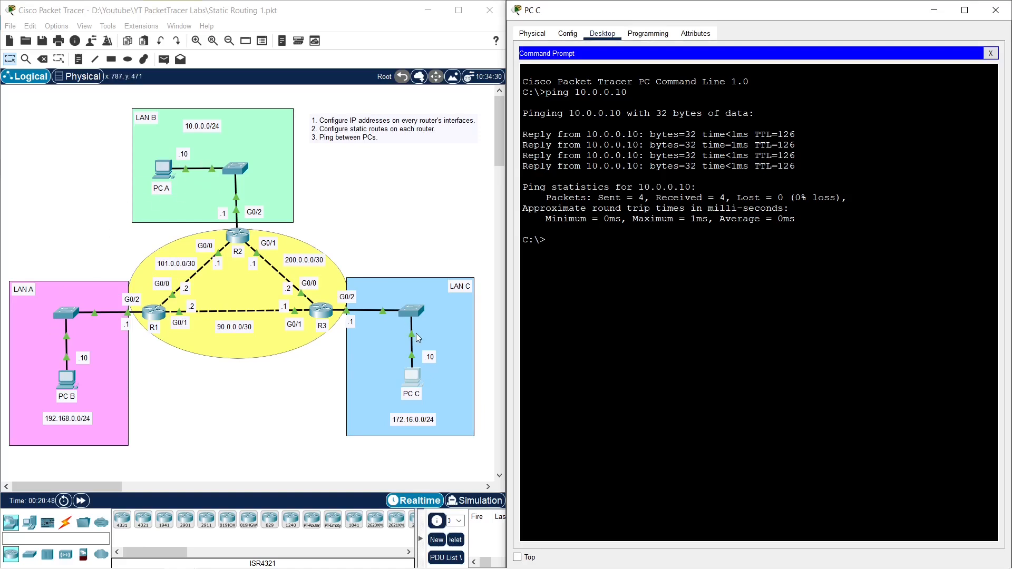
{"action": "left_click", "coordinate": [384, 191]}
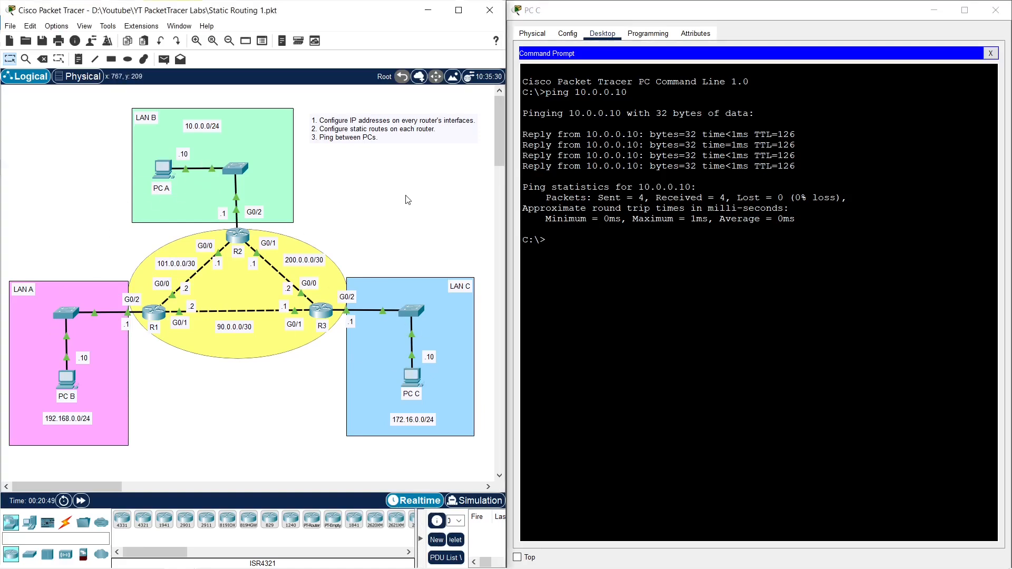